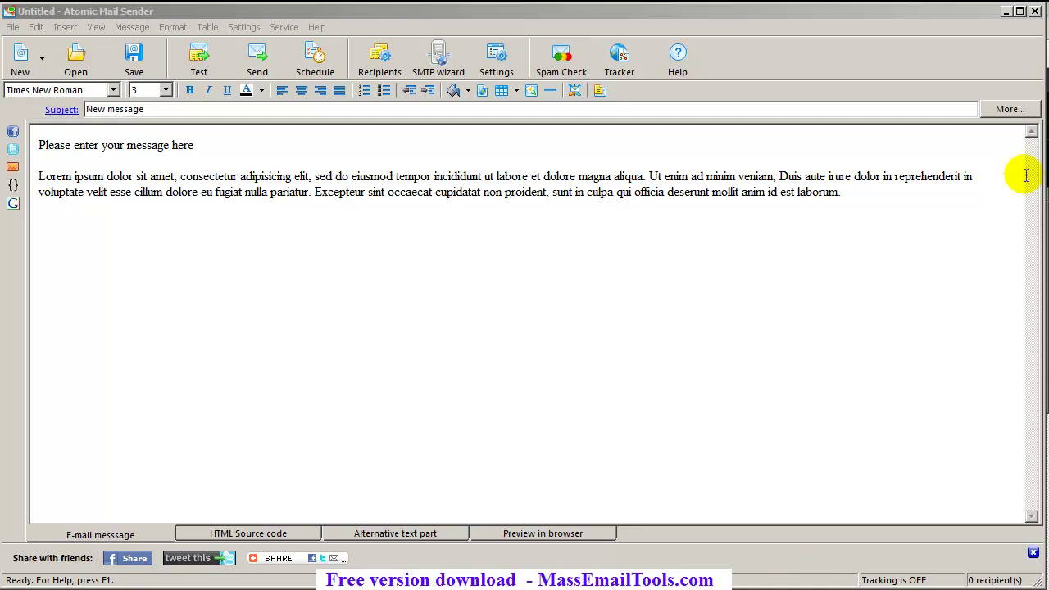
Review the smtp.gmail.com SMTP server properties in common settings, leaving them unchanged
left_click(860, 22)
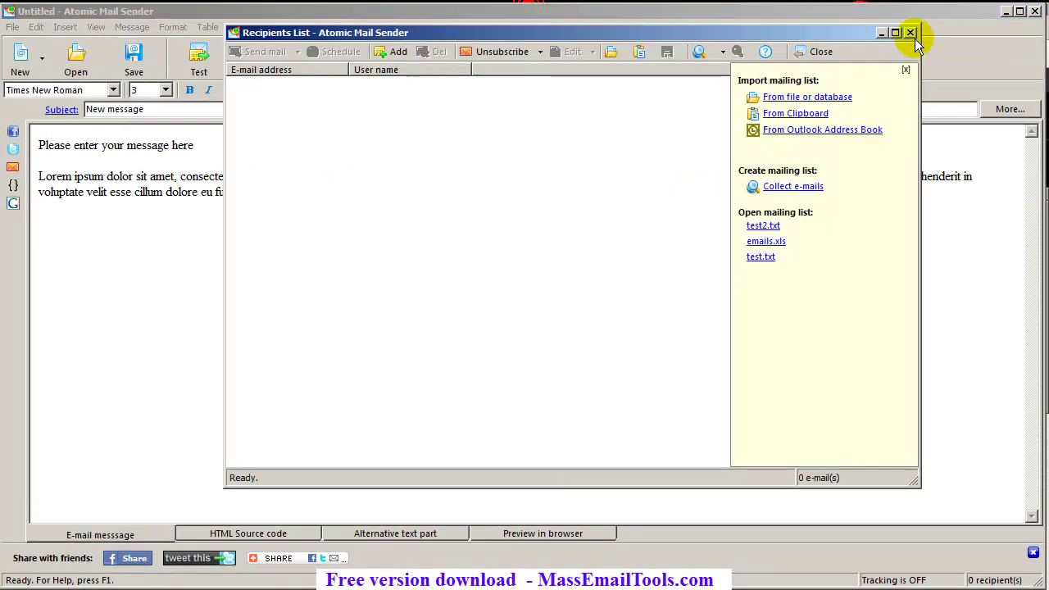
left_click(910, 32)
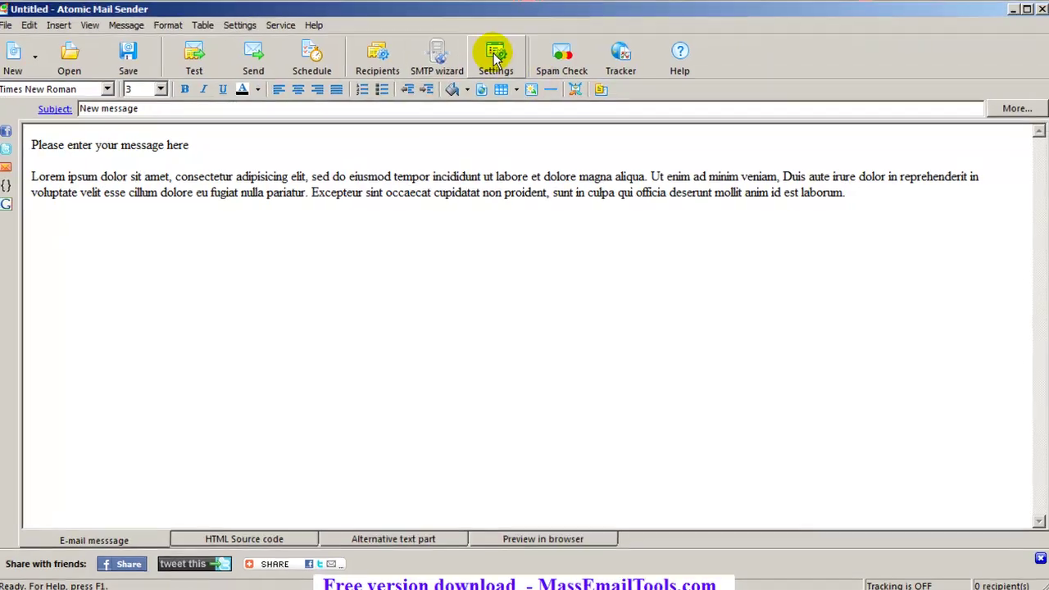
left_click(495, 55)
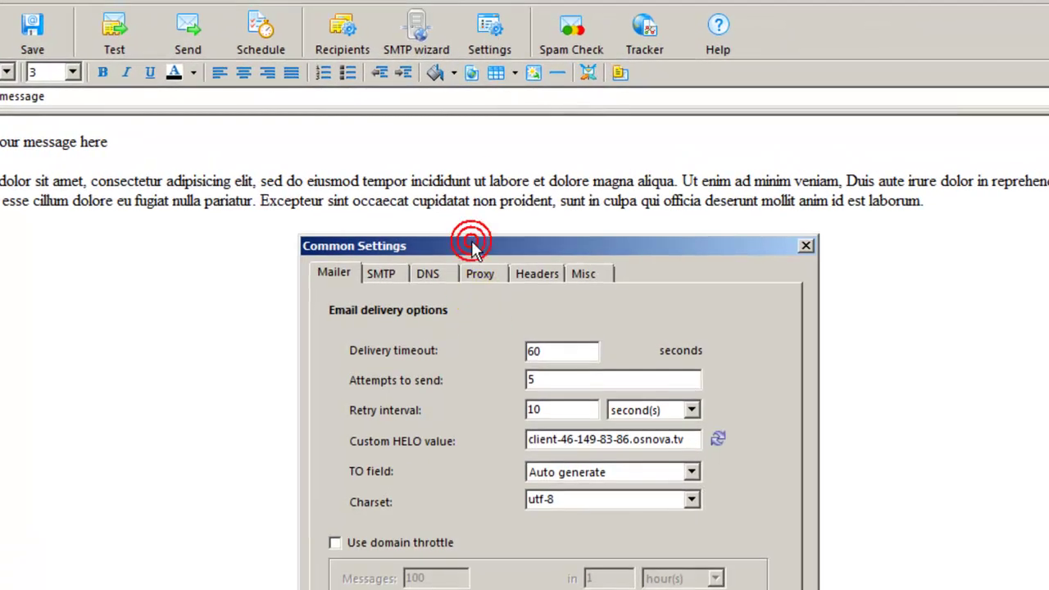
left_click_drag(471, 240, 419, 15)
left_click(328, 48)
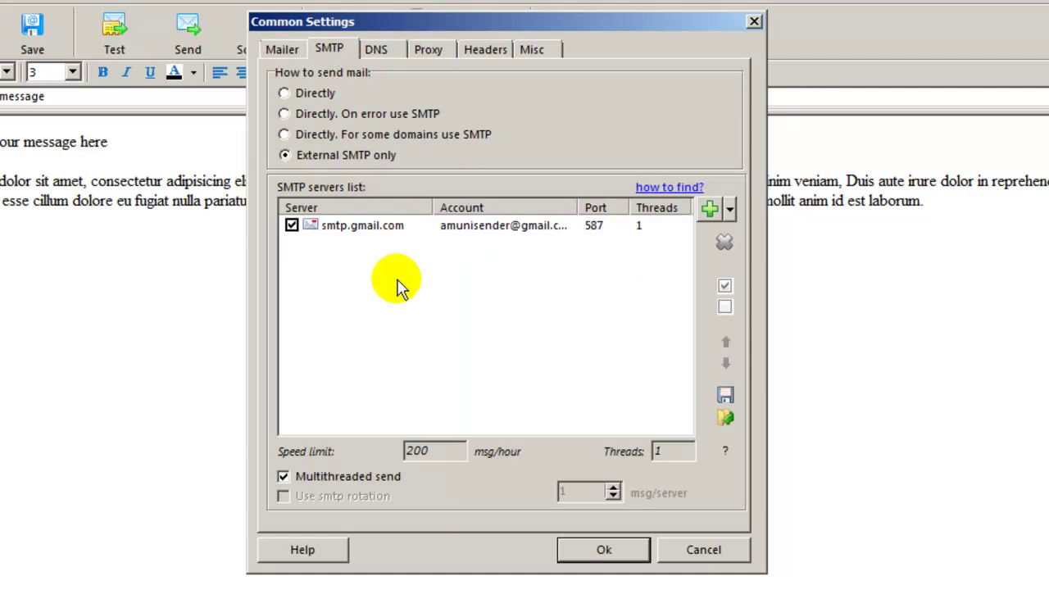
double_click(374, 226)
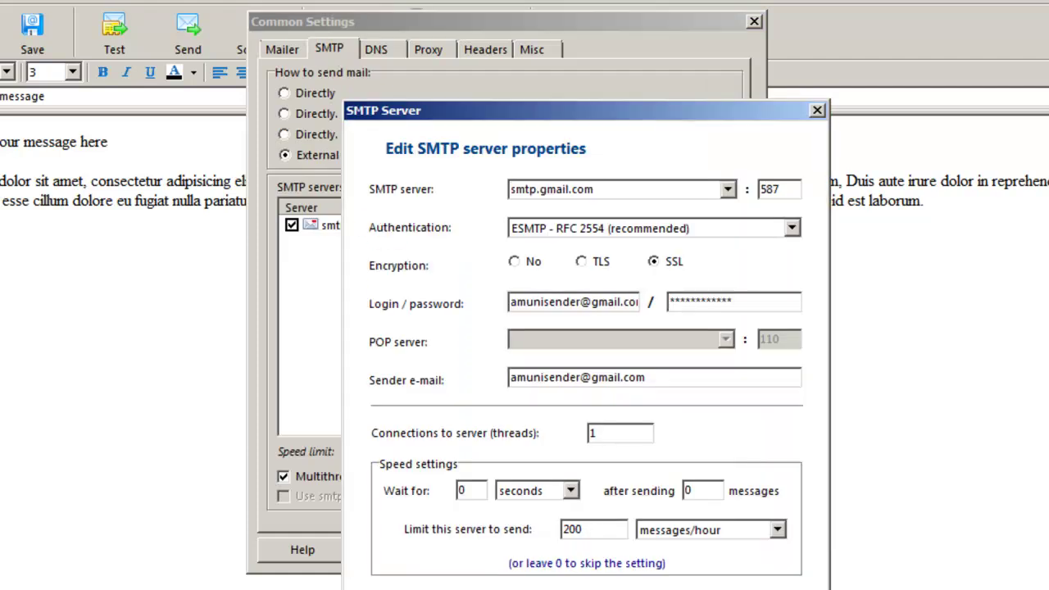
key("Return")
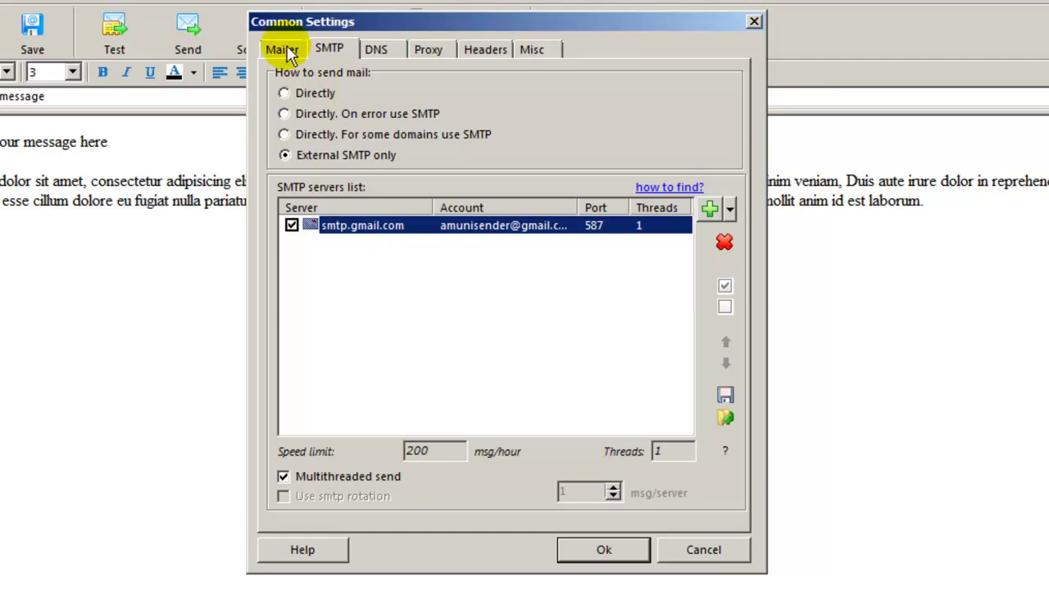
left_click(611, 550)
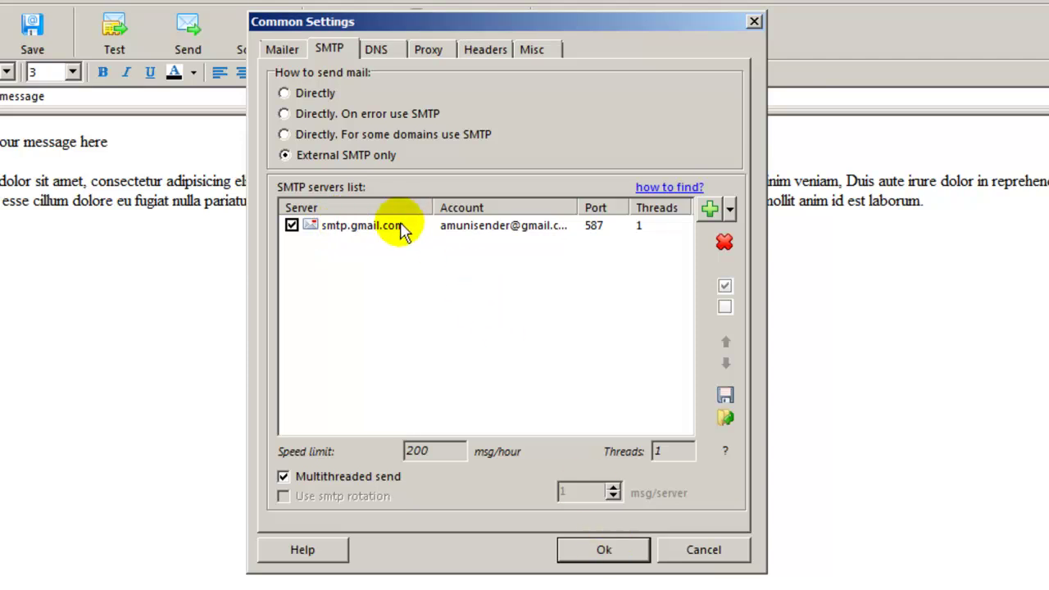
left_click(633, 550)
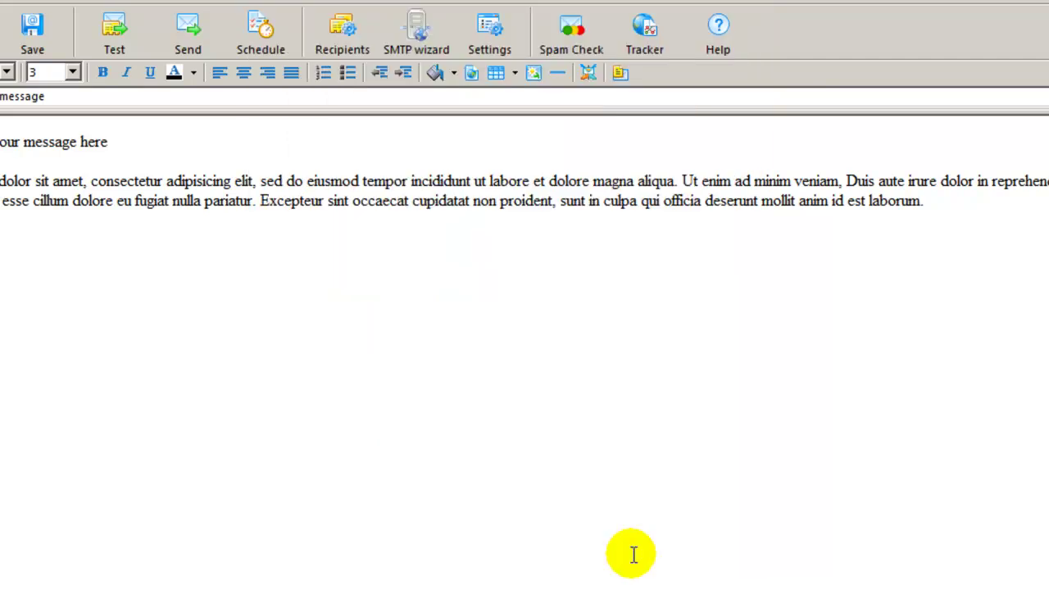
Import the addresses from test2.txt into the recipients list
left_click(633, 555)
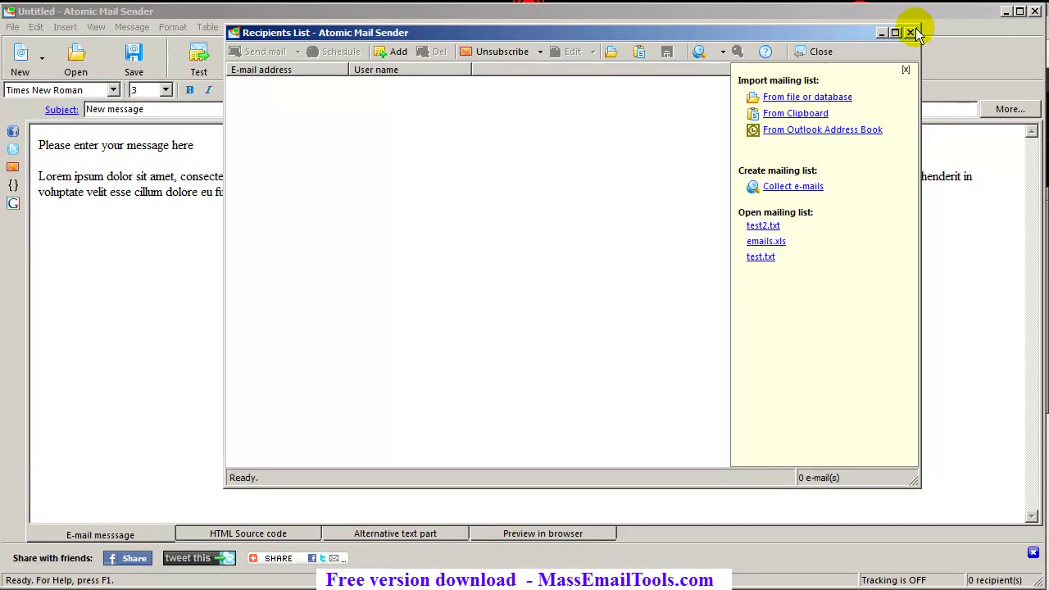
left_click(1011, 3)
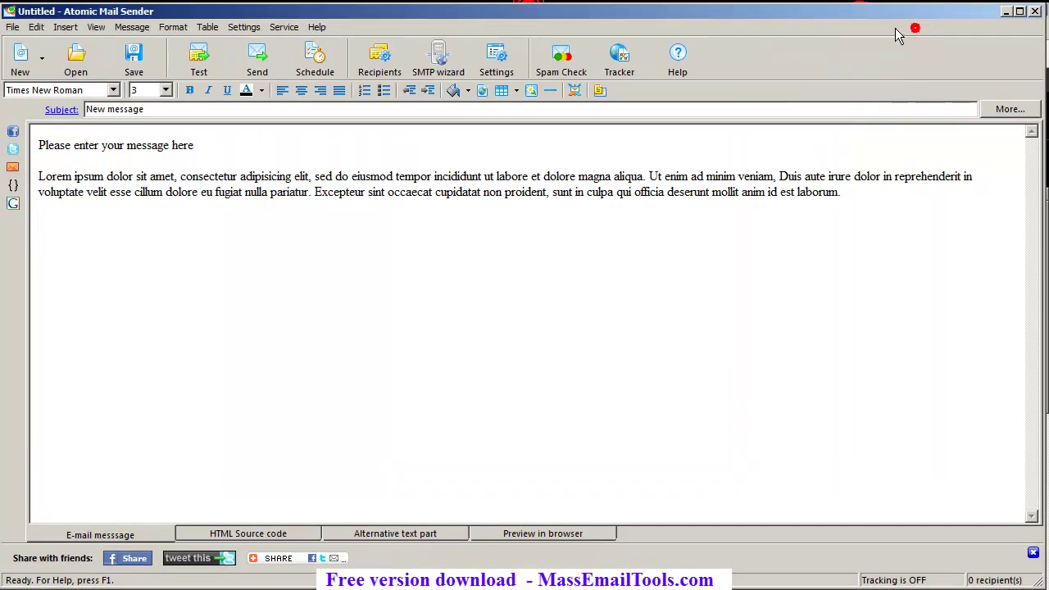
left_click(393, 61)
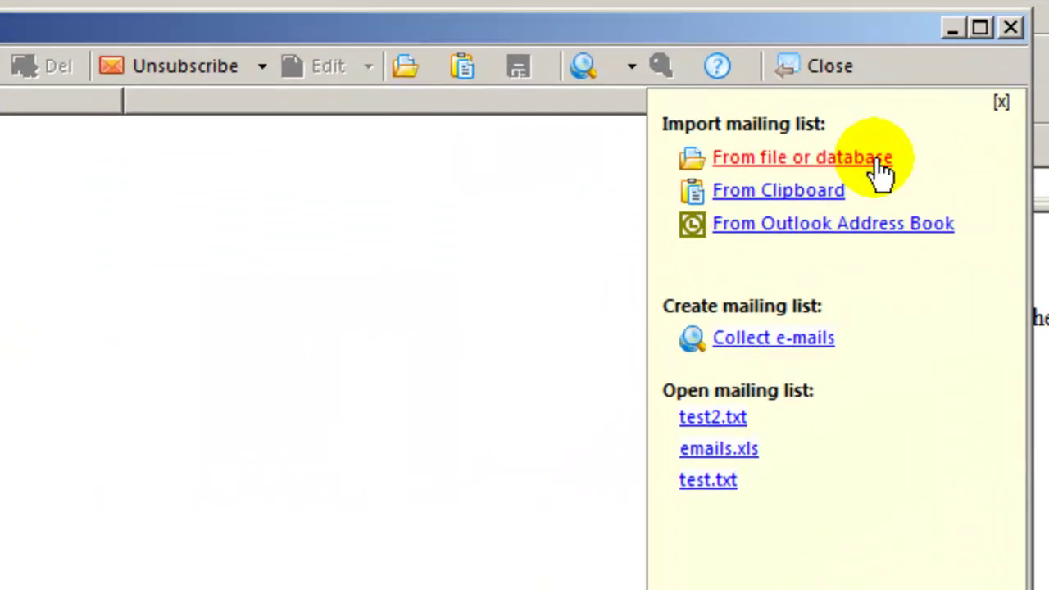
left_click(879, 164)
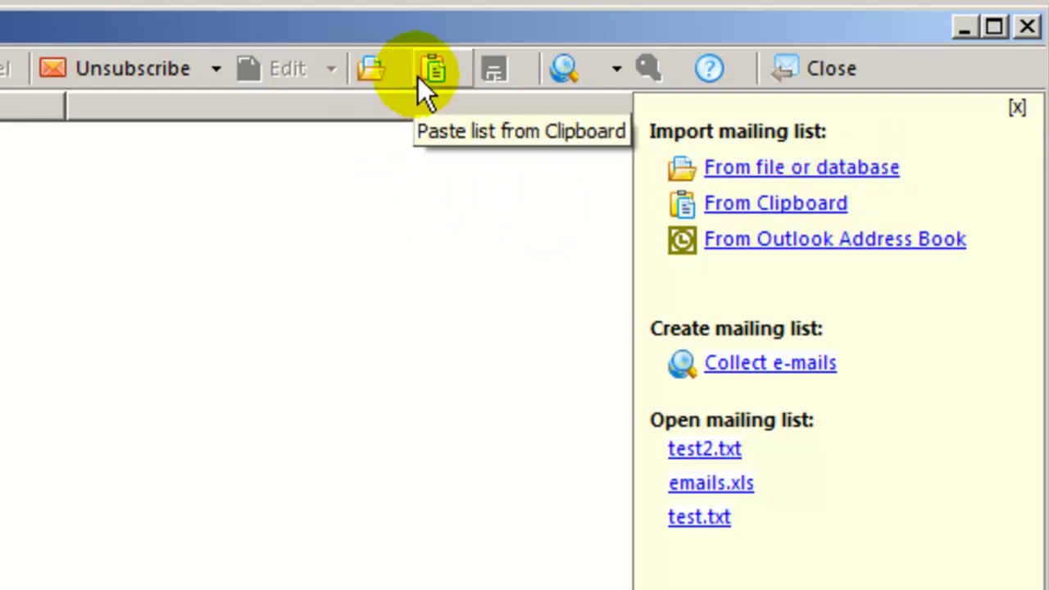
left_click(362, 68)
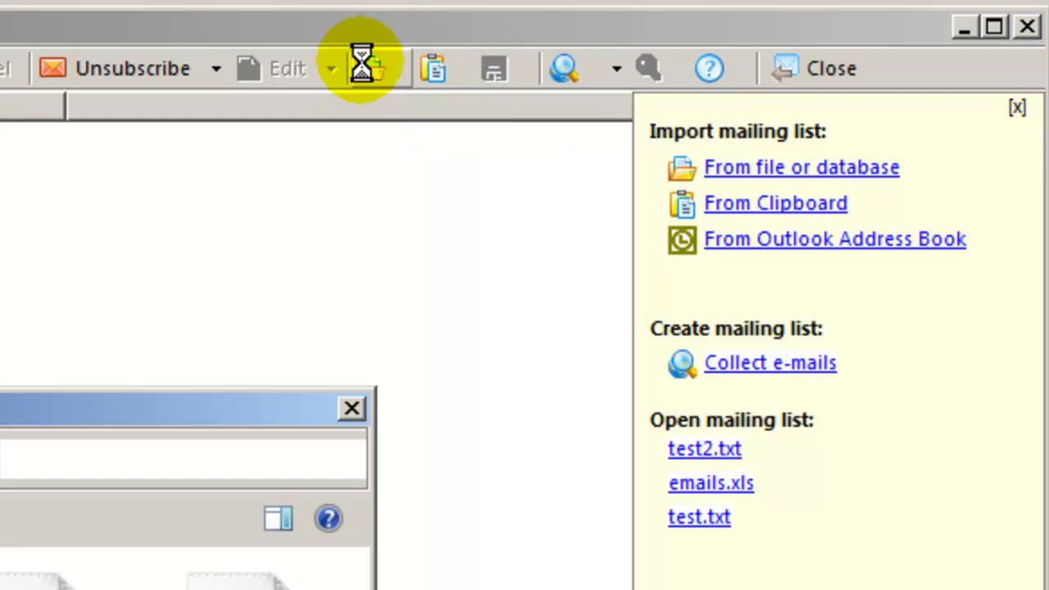
left_click_drag(276, 420, 583, 115)
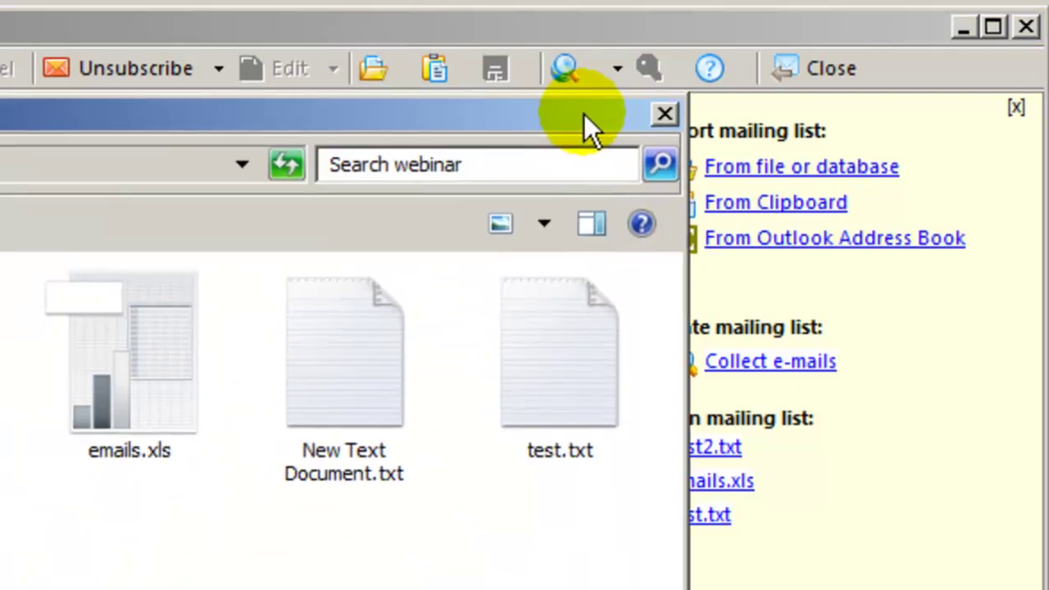
left_click(361, 312)
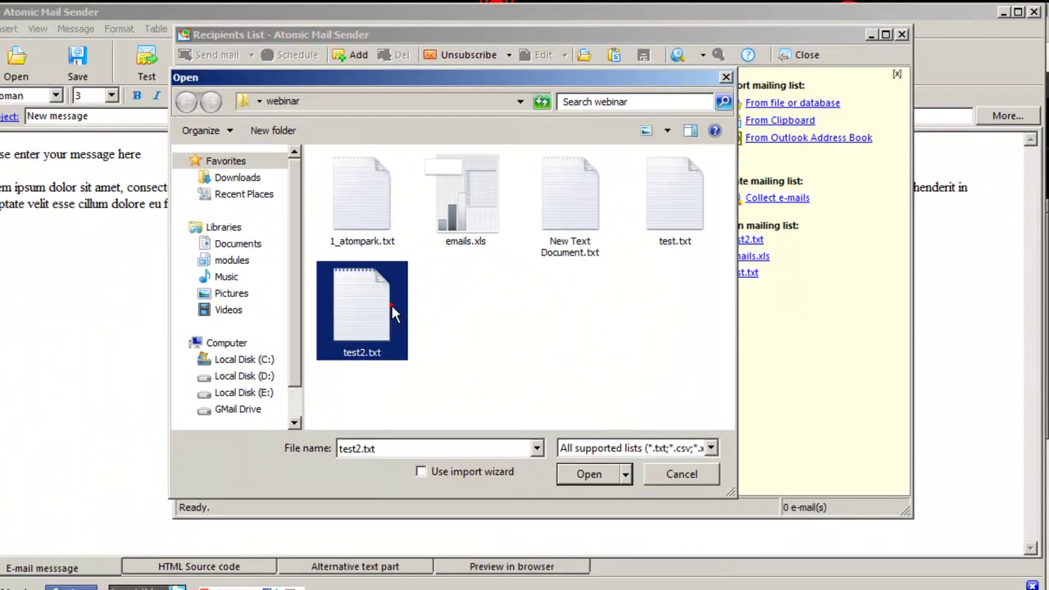
left_click(589, 474)
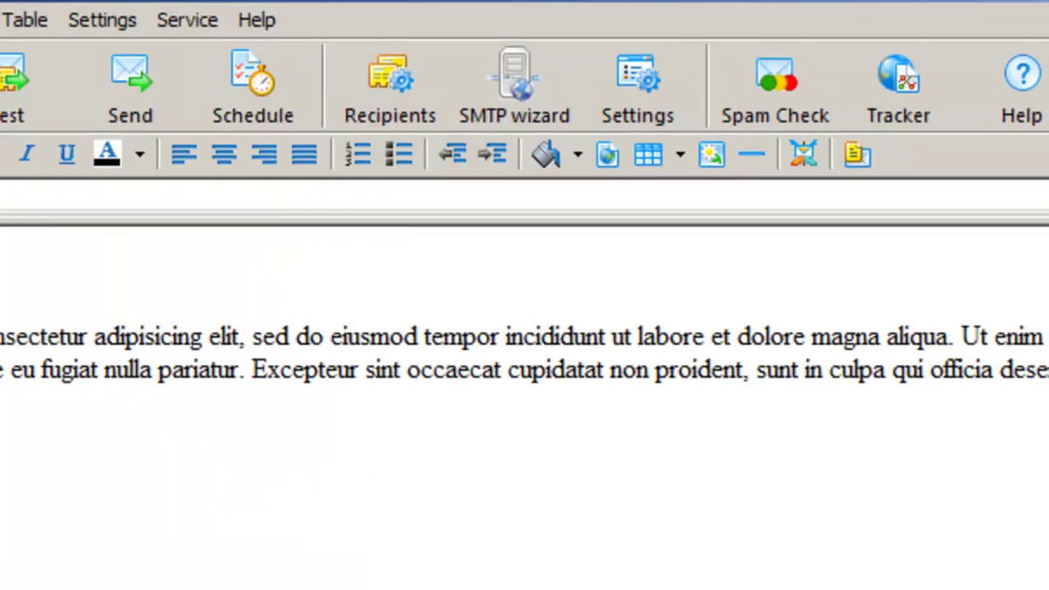
Start a new message from templates, discarding the current unsaved message
left_click(13, 27)
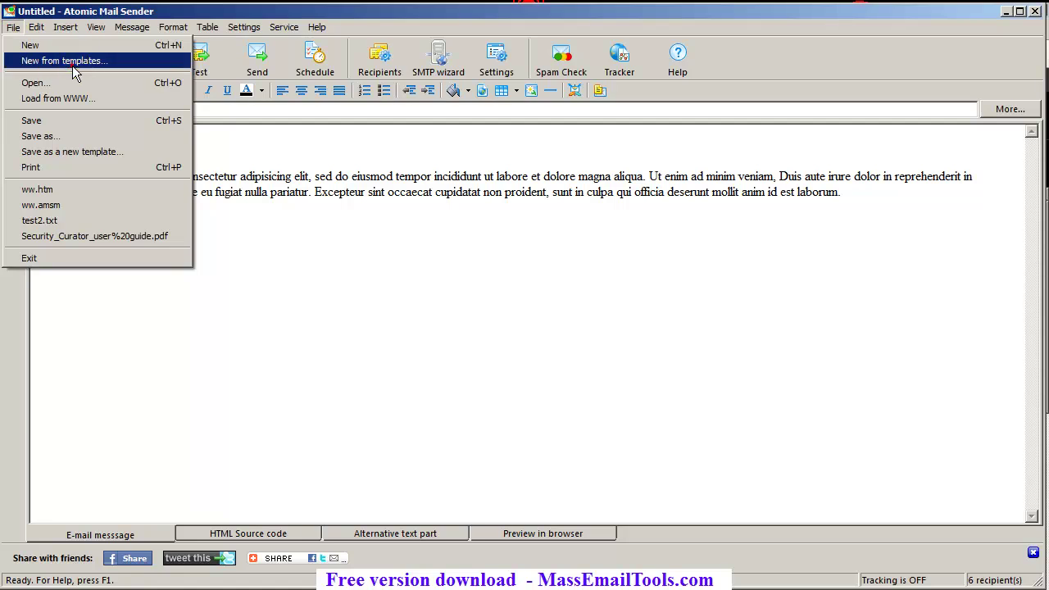
left_click(77, 61)
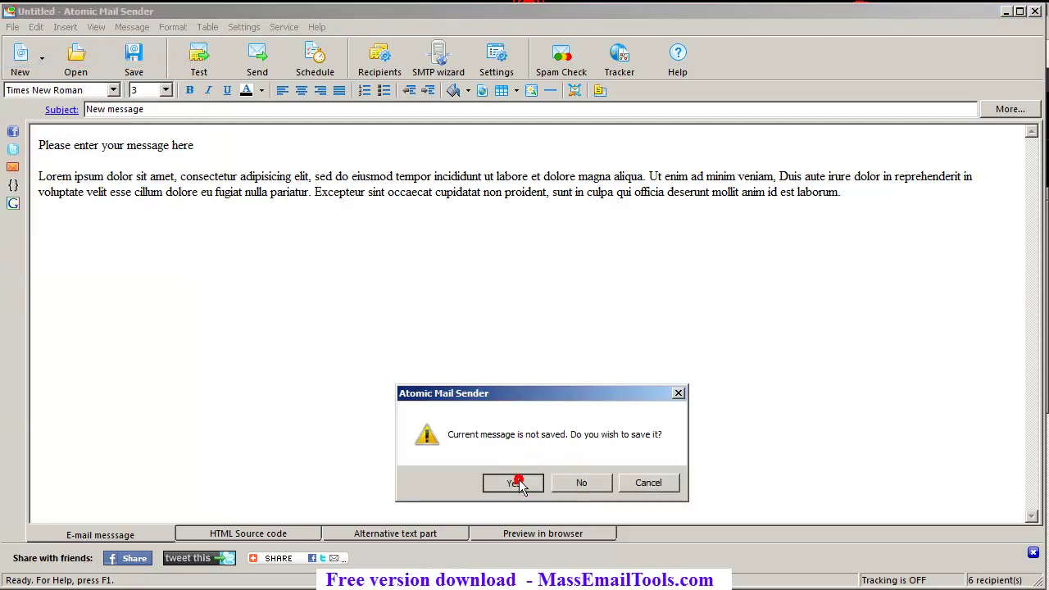
left_click(564, 483)
scroll(397, 214, "down", 3)
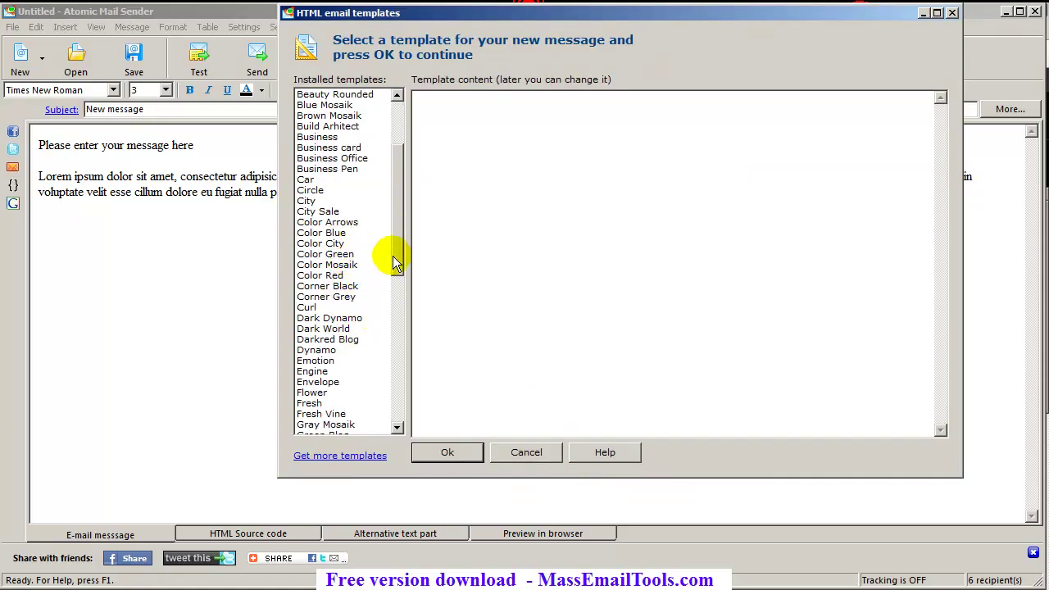
Preview templates from Color Red to Envelope, then create the message from Fresh
left_click(338, 276)
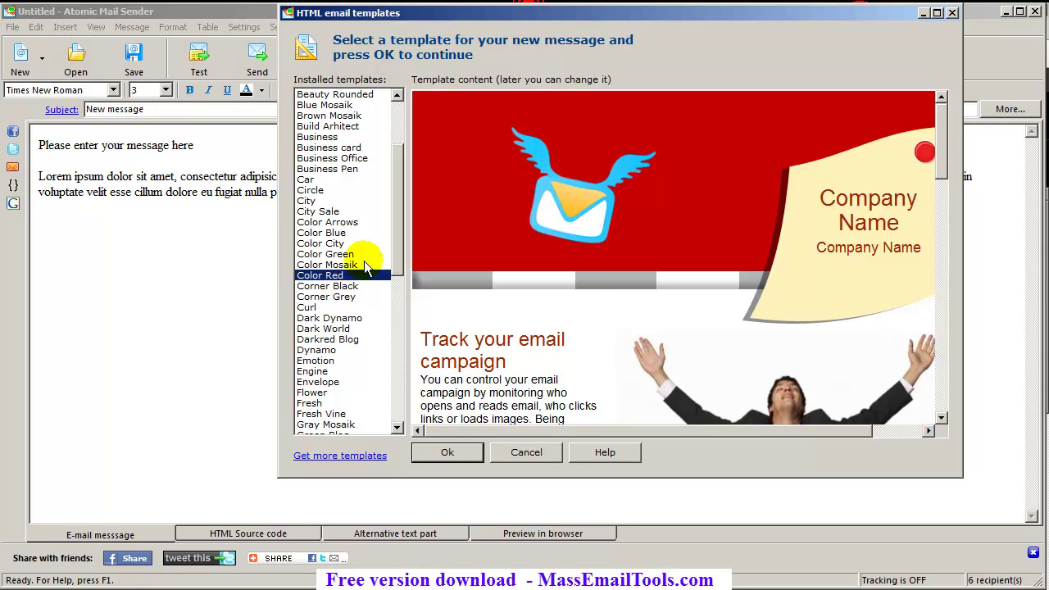
left_click_drag(392, 240, 392, 246)
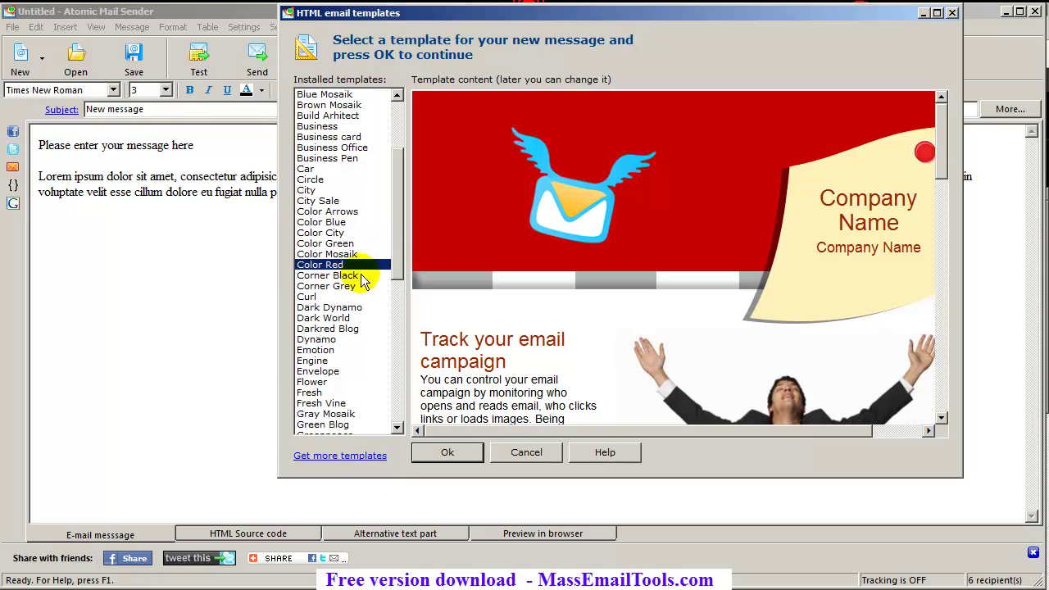
left_click_drag(939, 136, 931, 141)
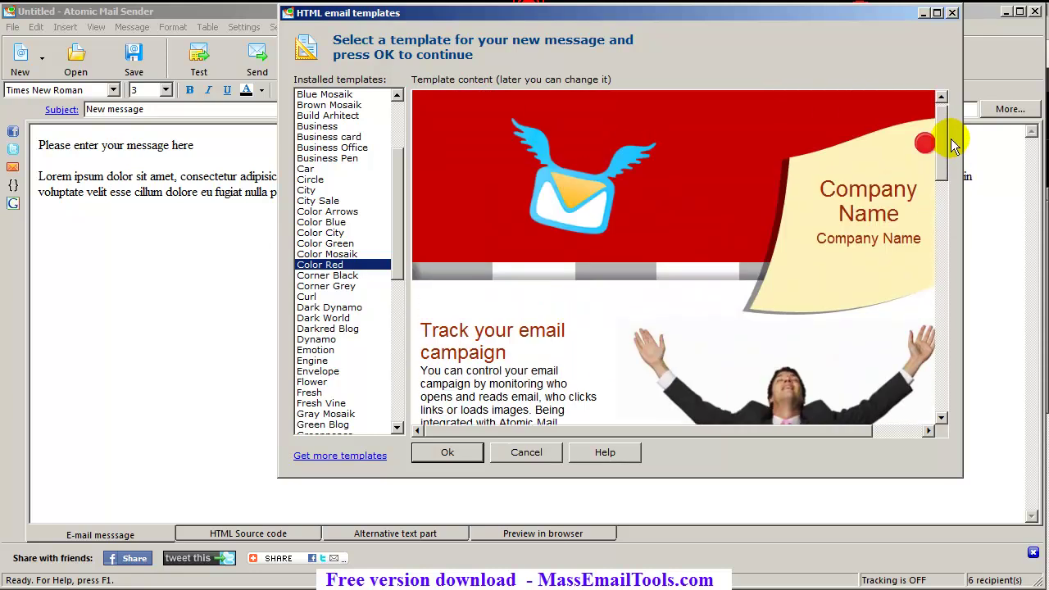
left_click(354, 275)
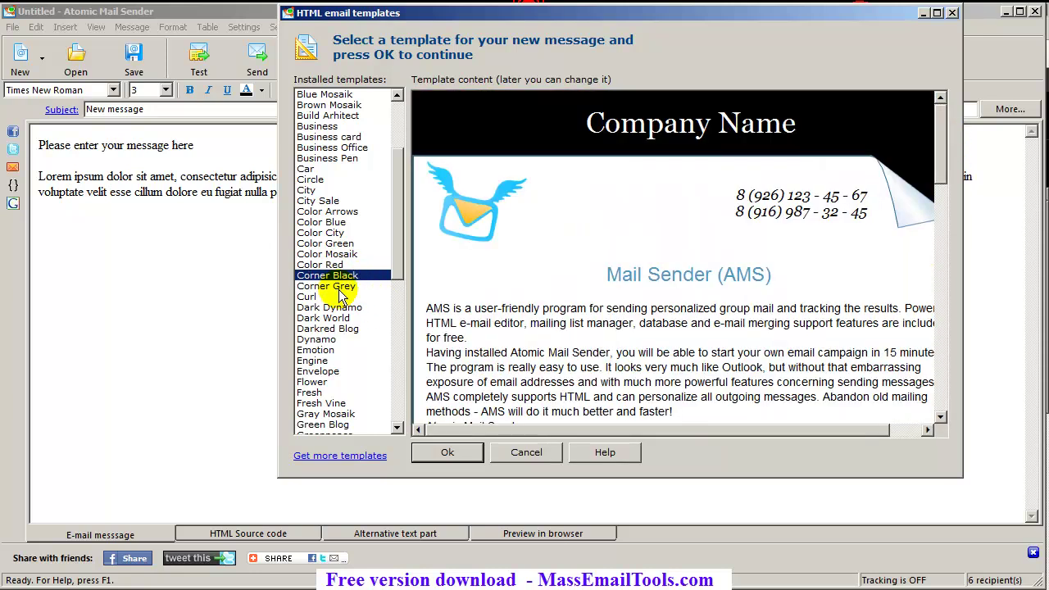
left_click(339, 287)
left_click(342, 297)
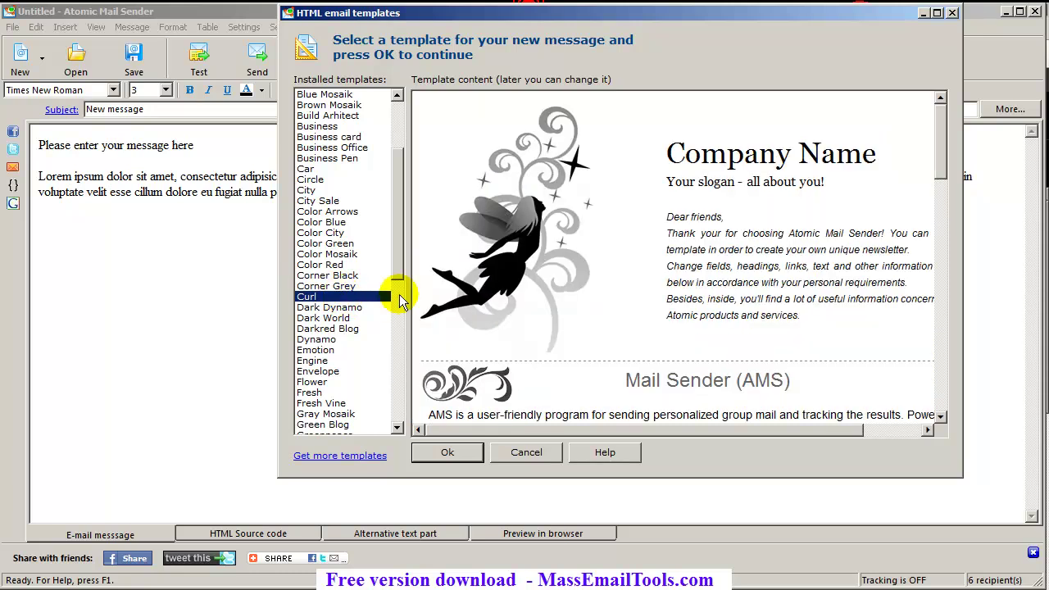
left_click(348, 307)
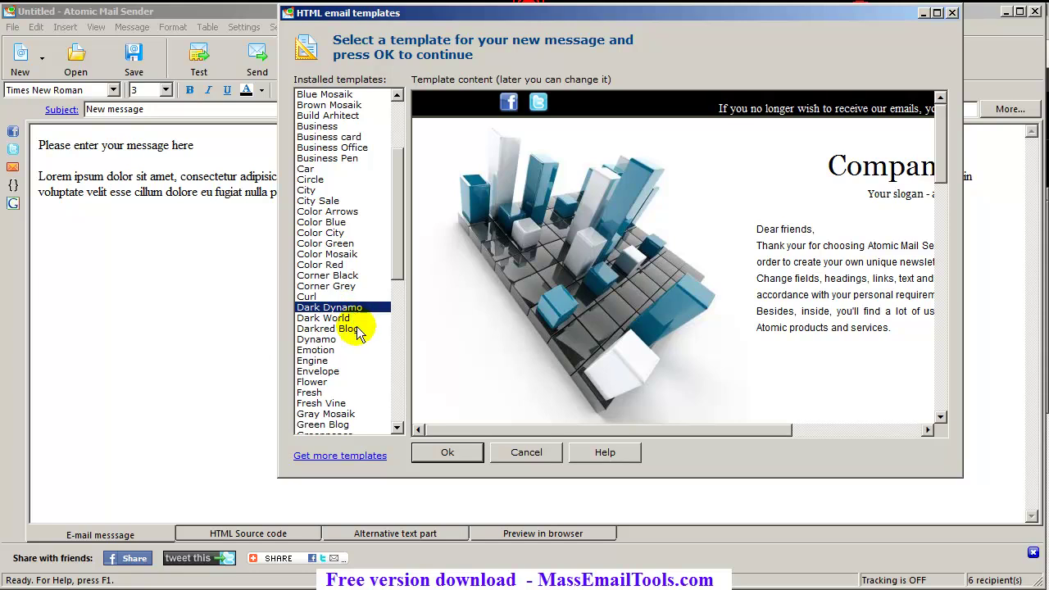
left_click(351, 318)
left_click_drag(533, 427, 499, 434)
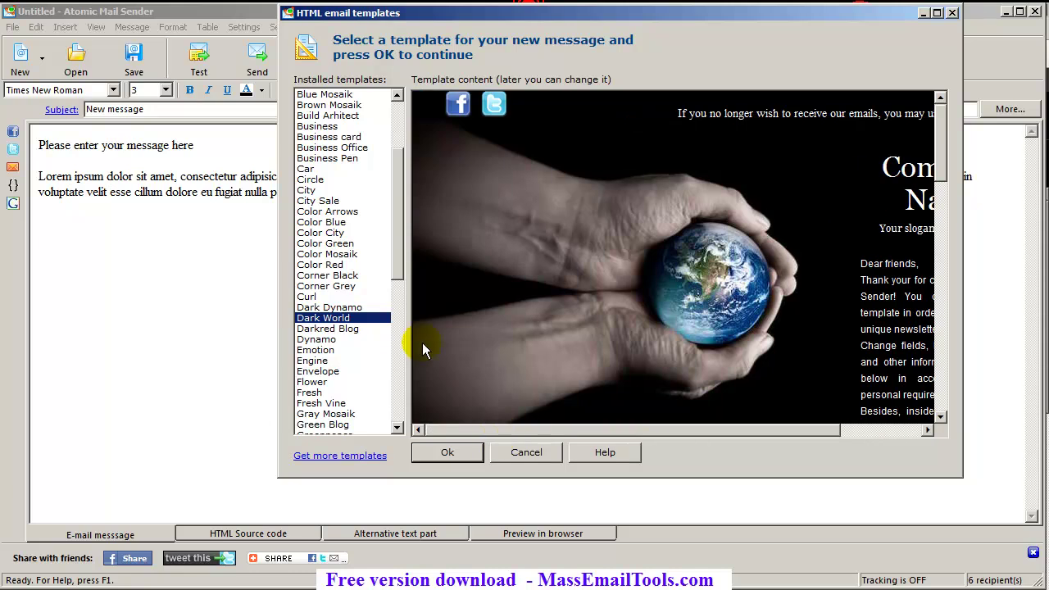
left_click(349, 331)
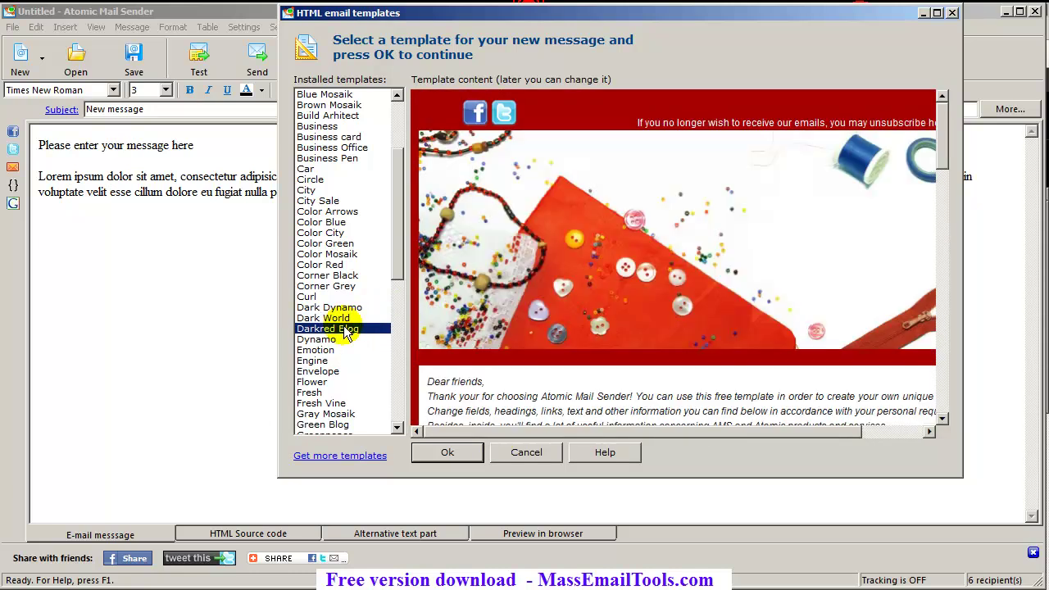
left_click(338, 339)
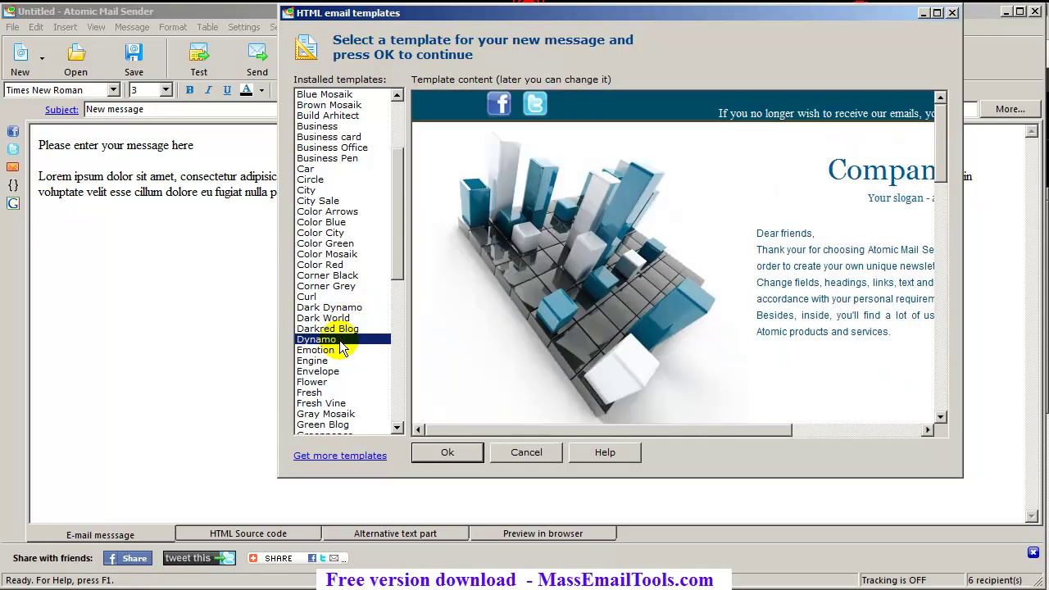
left_click(336, 361)
left_click(332, 371)
left_click(326, 391)
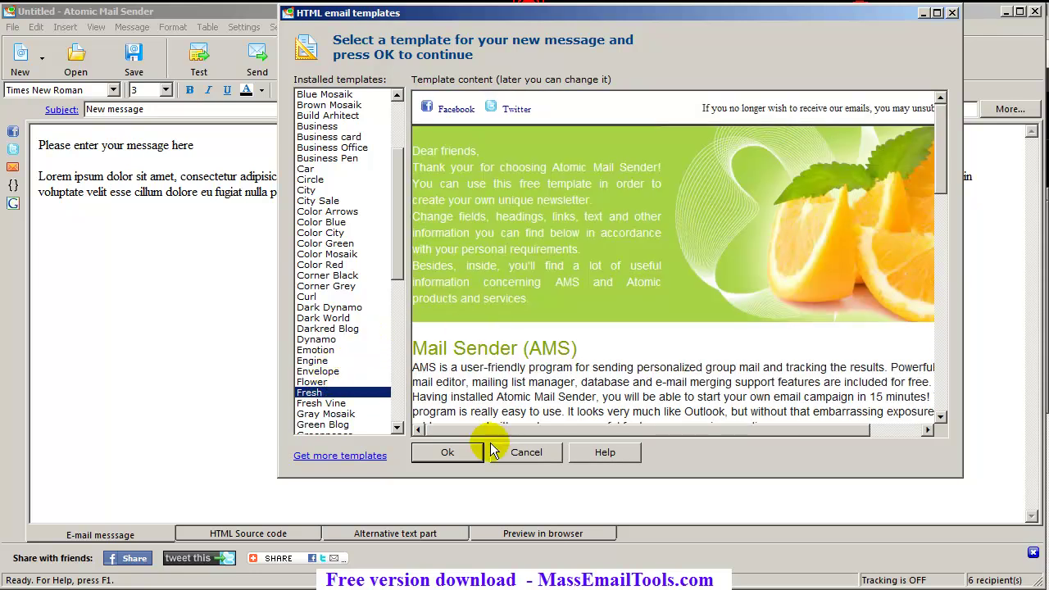
left_click(448, 453)
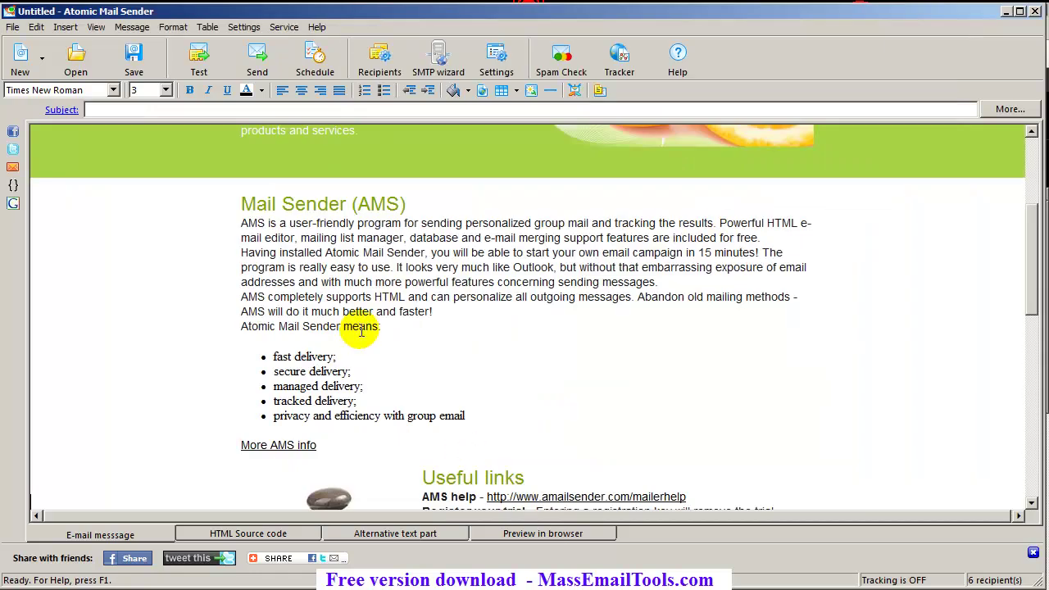
Insert blank lines above the Mail Sender (AMS) heading for the 'Dear' greeting
scroll(361, 330, "up", 2)
scroll(361, 330, "up", 2)
scroll(351, 316, "down", 4)
scroll(238, 302, "up", 2)
scroll(238, 302, "down", 5)
scroll(311, 353, "up", 6)
scroll(375, 410, "down", 4)
scroll(375, 411, "down", 2)
scroll(374, 403, "up", 7)
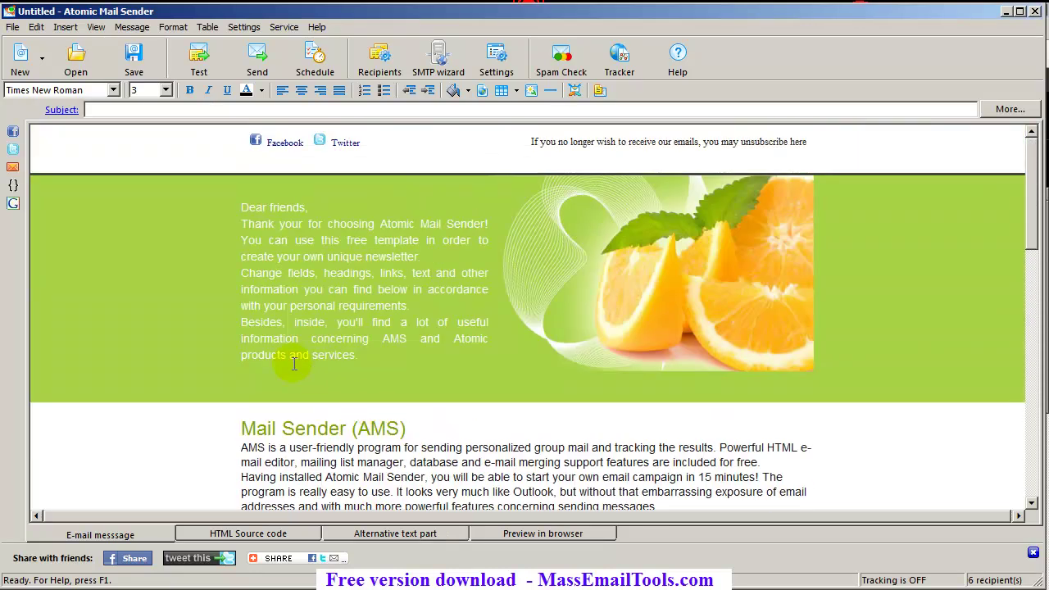
left_click(243, 425)
key("Return")
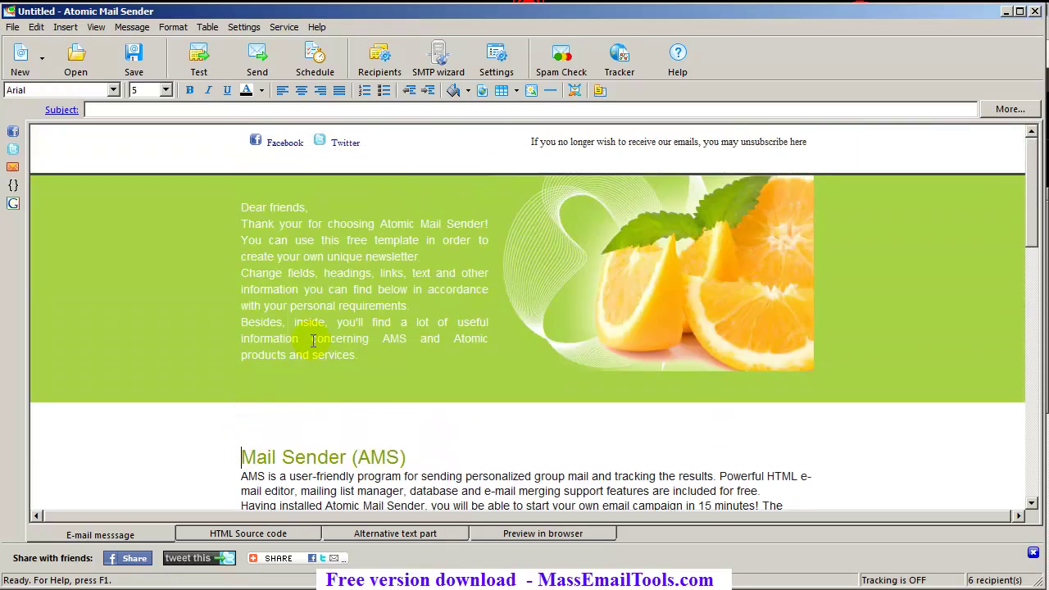
key("Return")
key("Return")
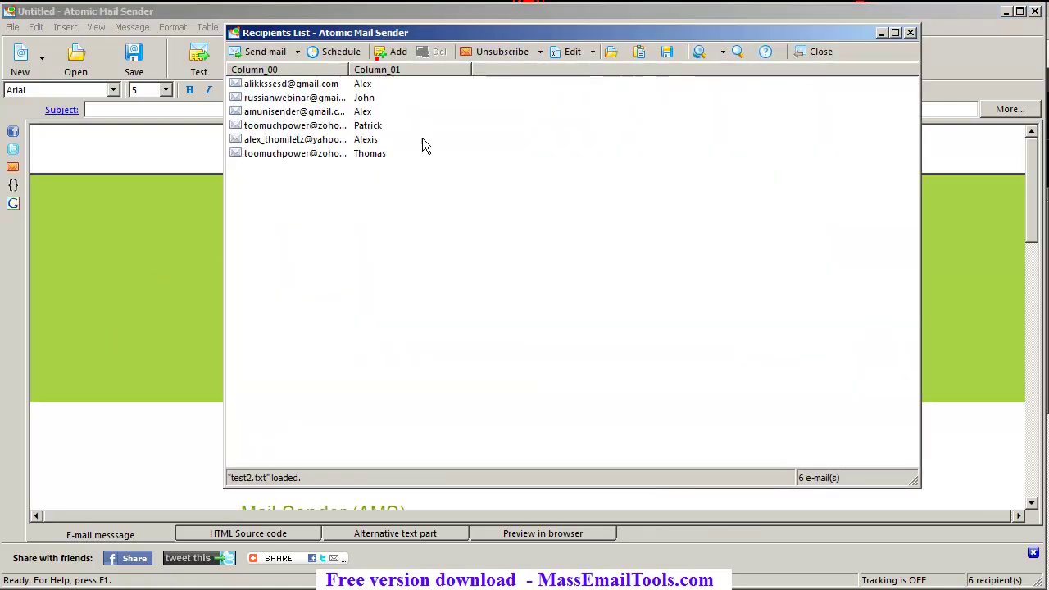
Rename the recipient list's Column_01 header to Column_name
left_click(379, 59)
left_click_drag(425, 37, 569, 21)
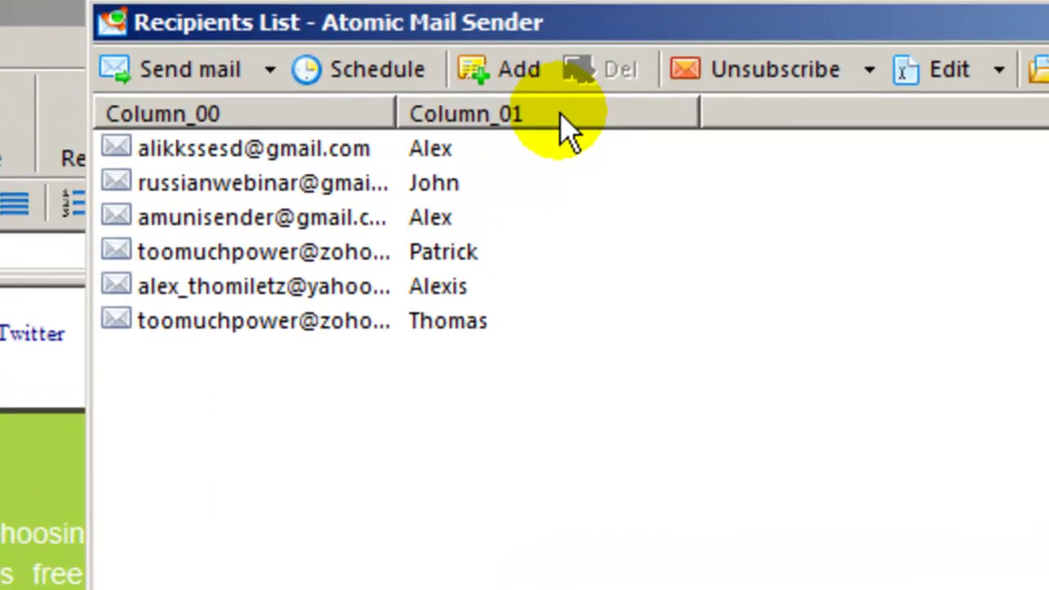
right_click(560, 114)
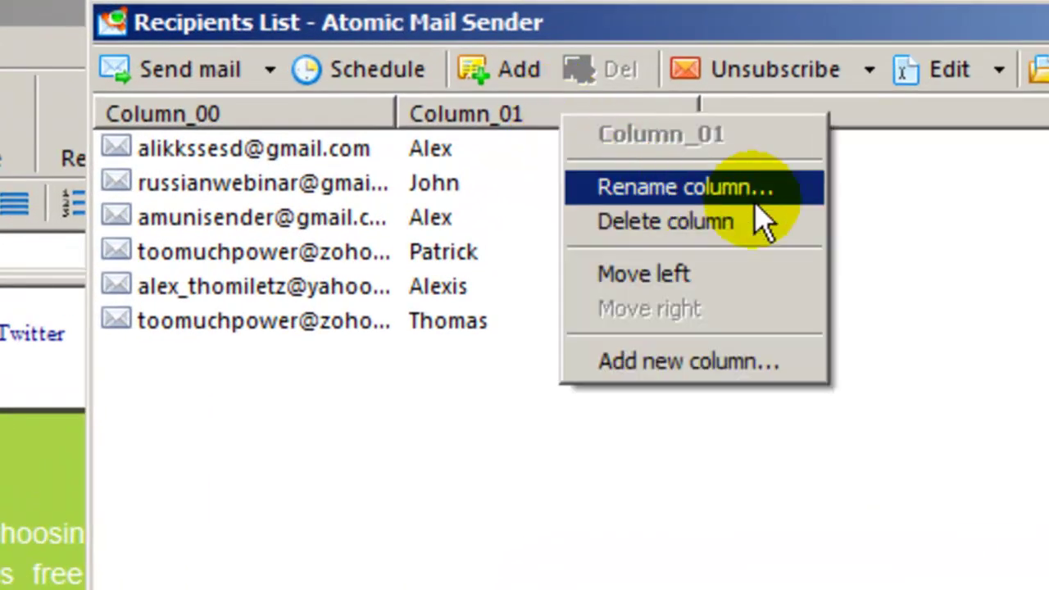
left_click(777, 206)
left_click(1010, 319)
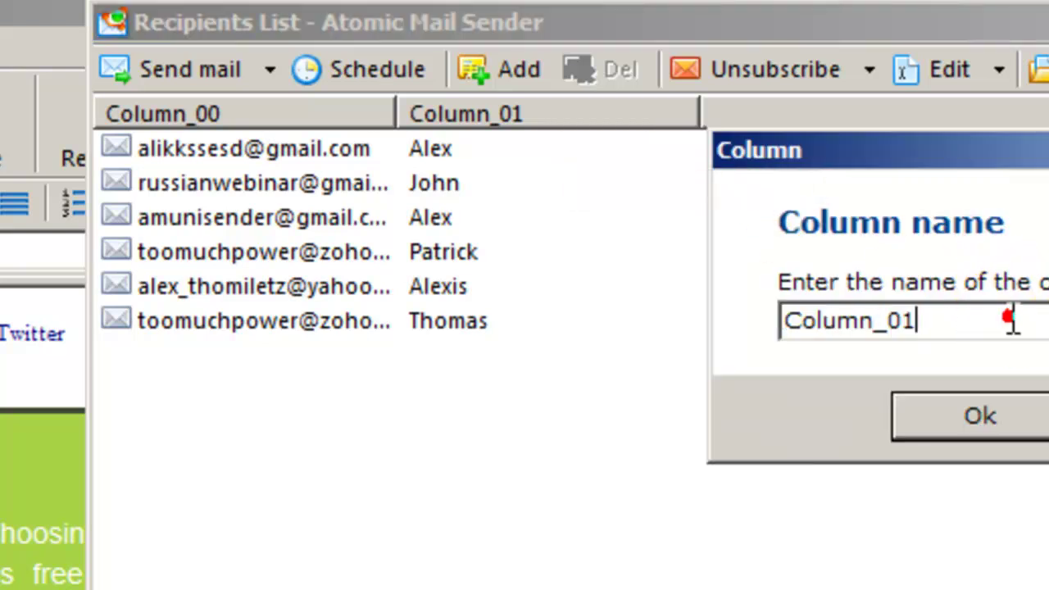
key("BackSpace")
key("BackSpace")
type("name")
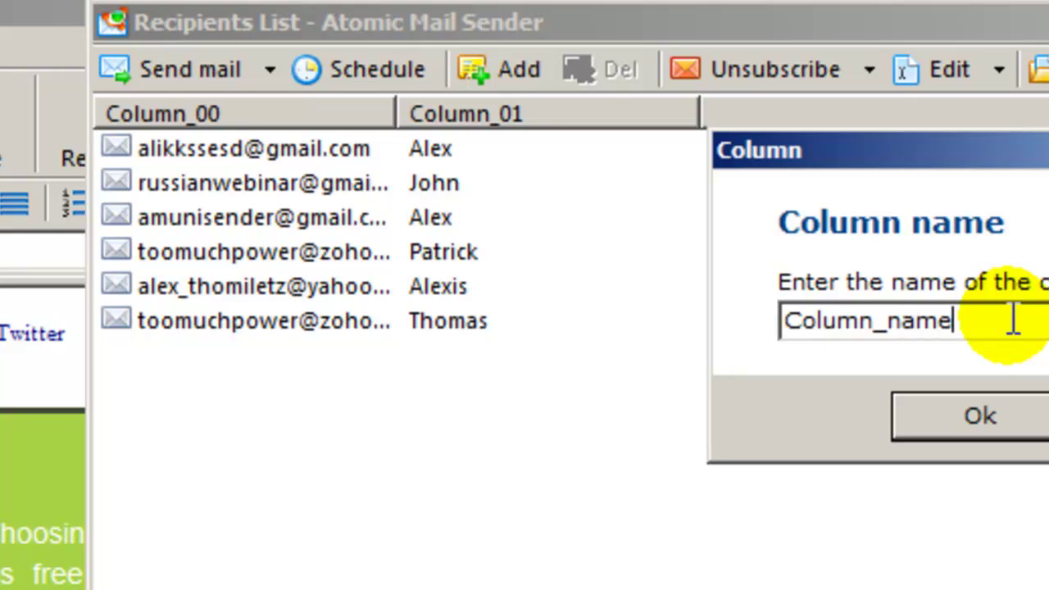
key("Return")
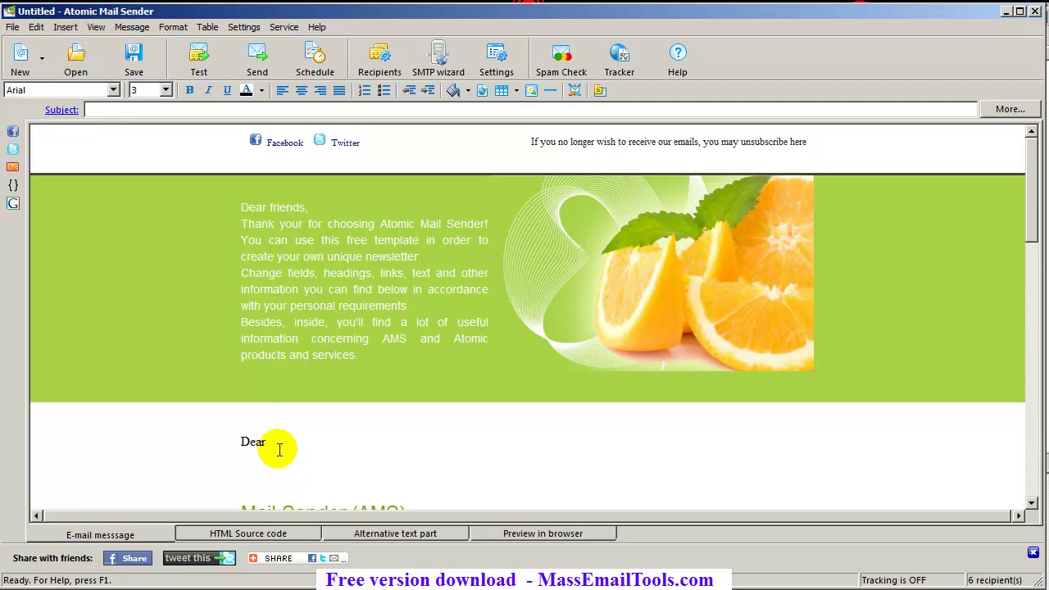
Insert the Column_name e-mail merge field right after 'Dear' in the greeting
left_click(276, 446)
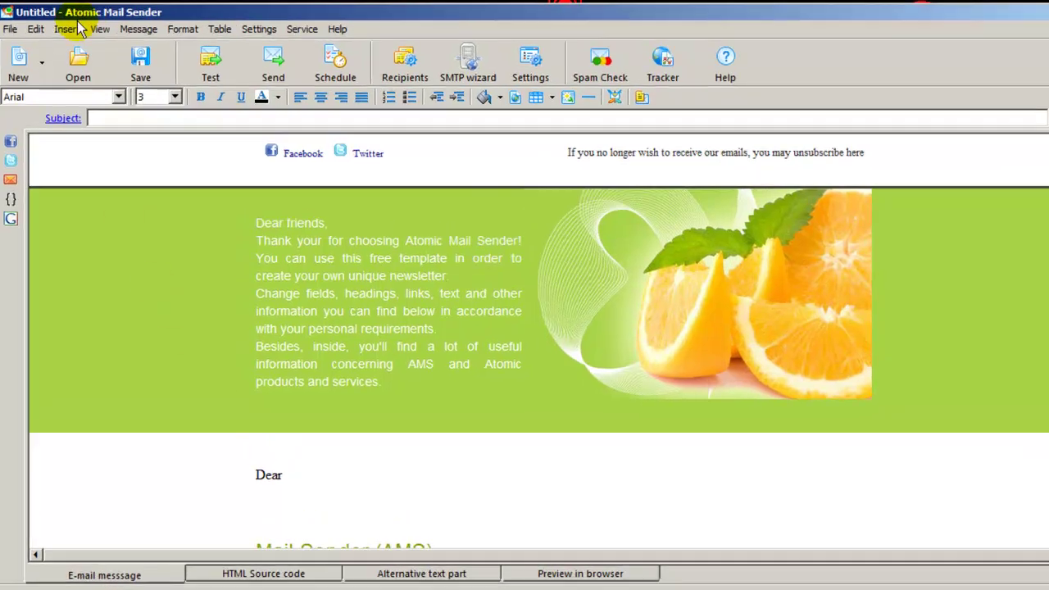
left_click(72, 27)
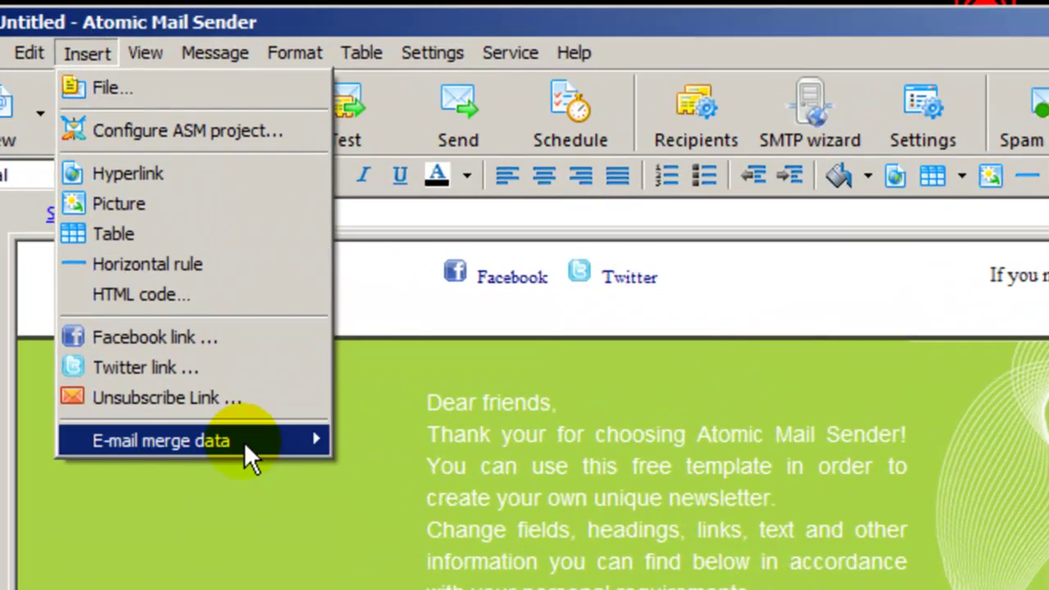
mouse_move(223, 394)
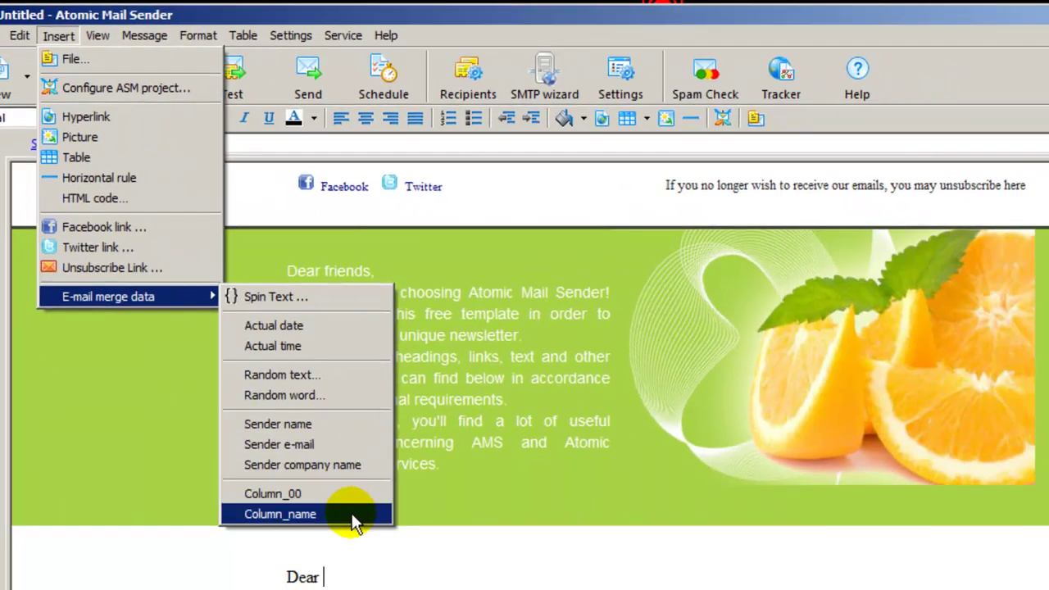
left_click(352, 514)
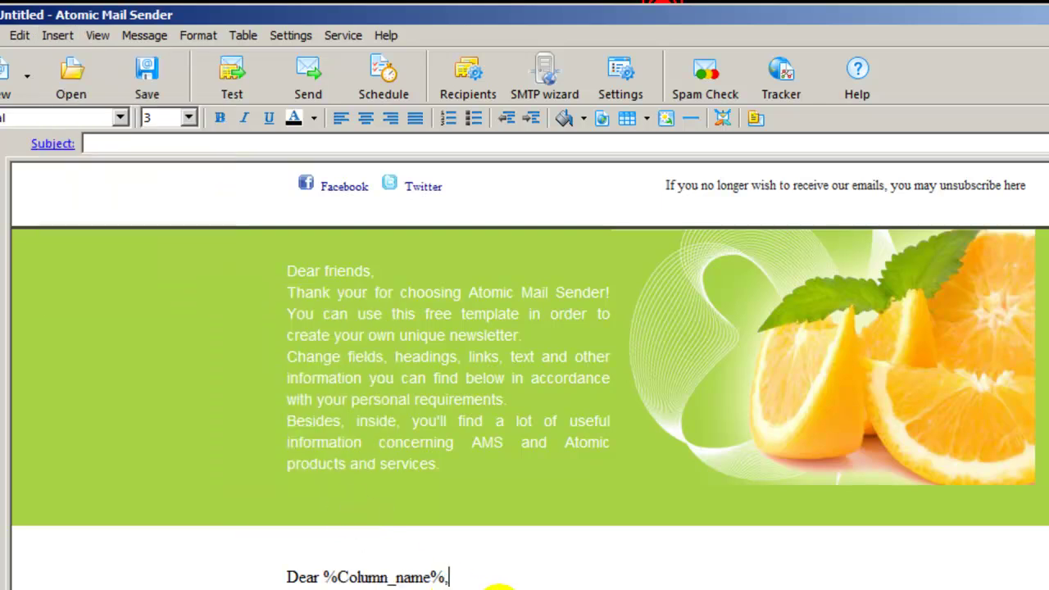
scroll(499, 584, "down", 4)
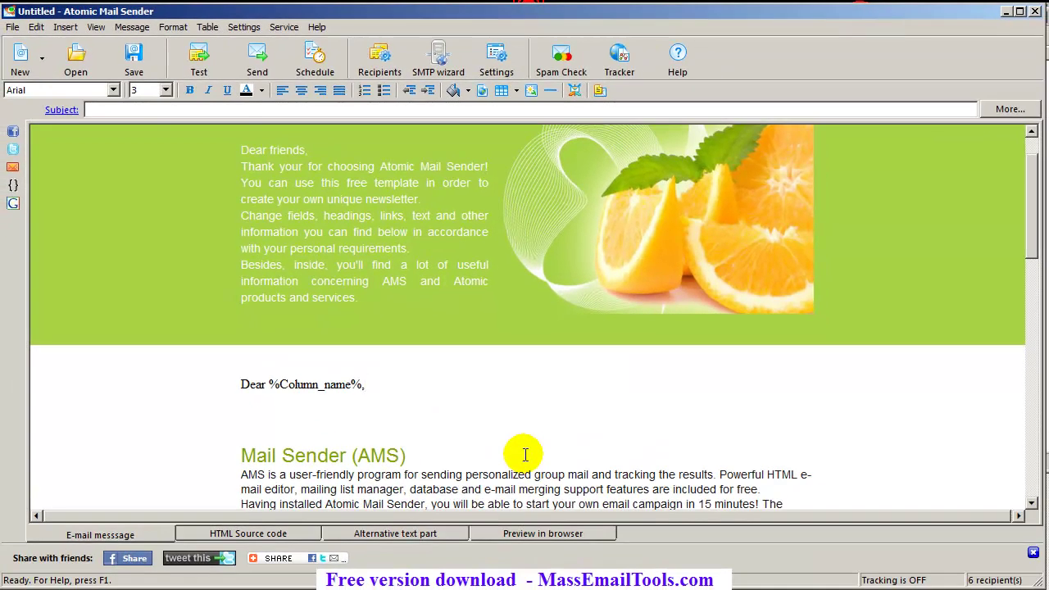
Delete duplicated addresses from the recipient list using the Edit cleanup options
left_click(574, 399)
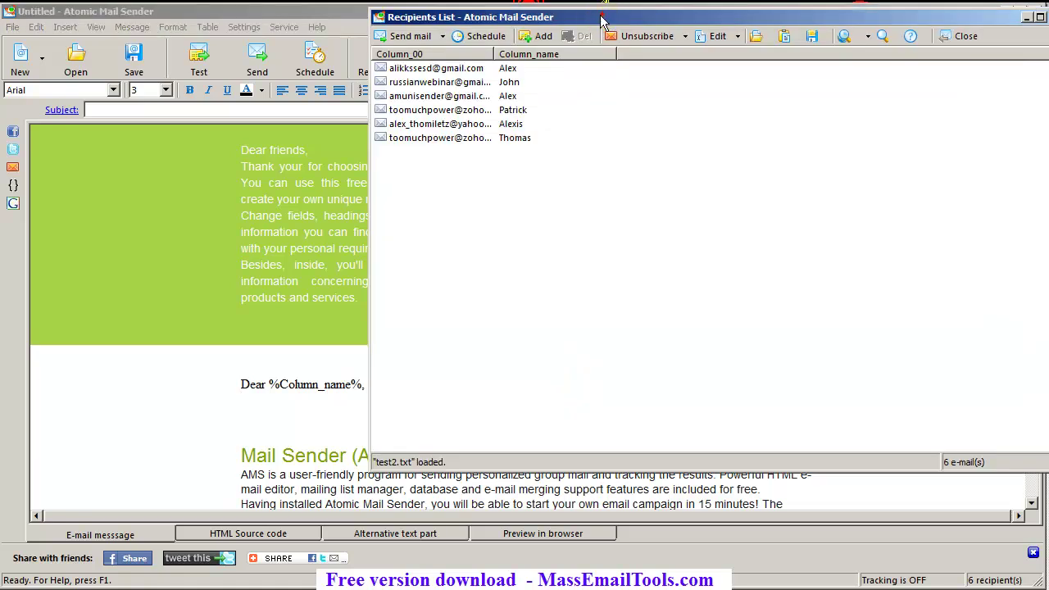
left_click_drag(602, 11, 472, 72)
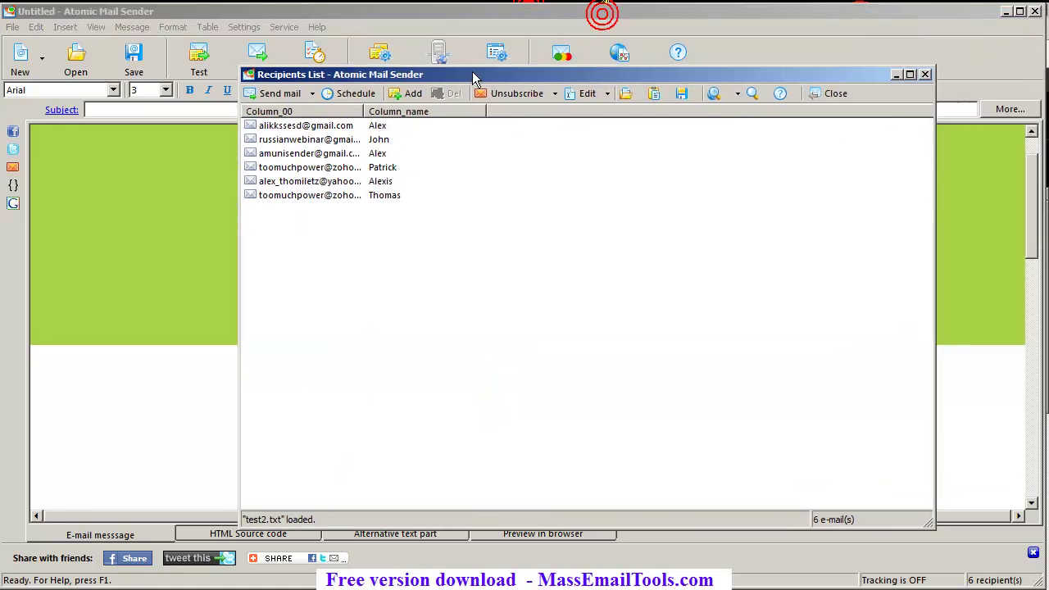
left_click(277, 196)
left_click(297, 167)
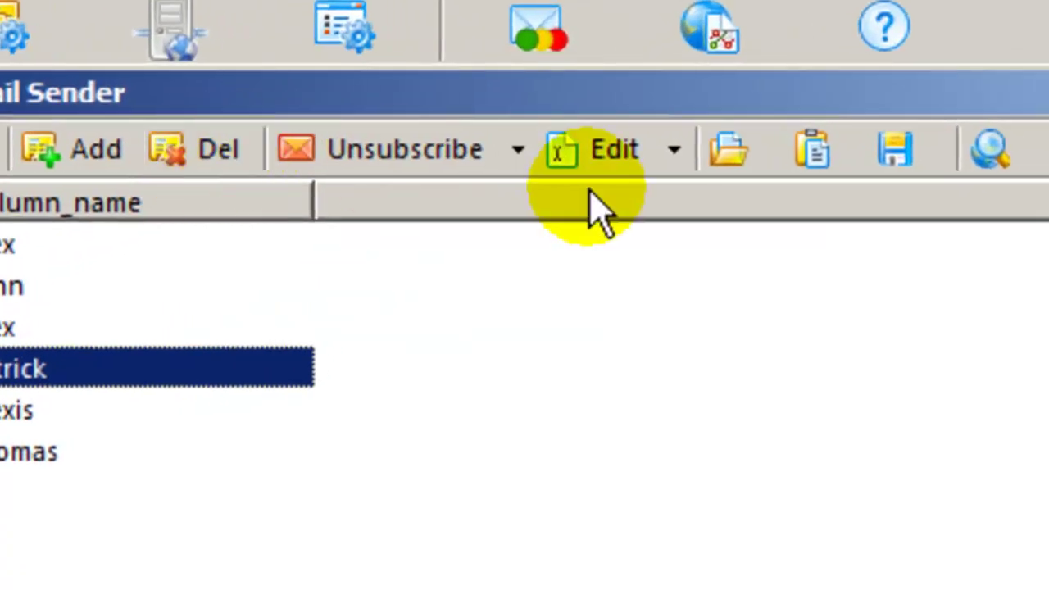
left_click(682, 151)
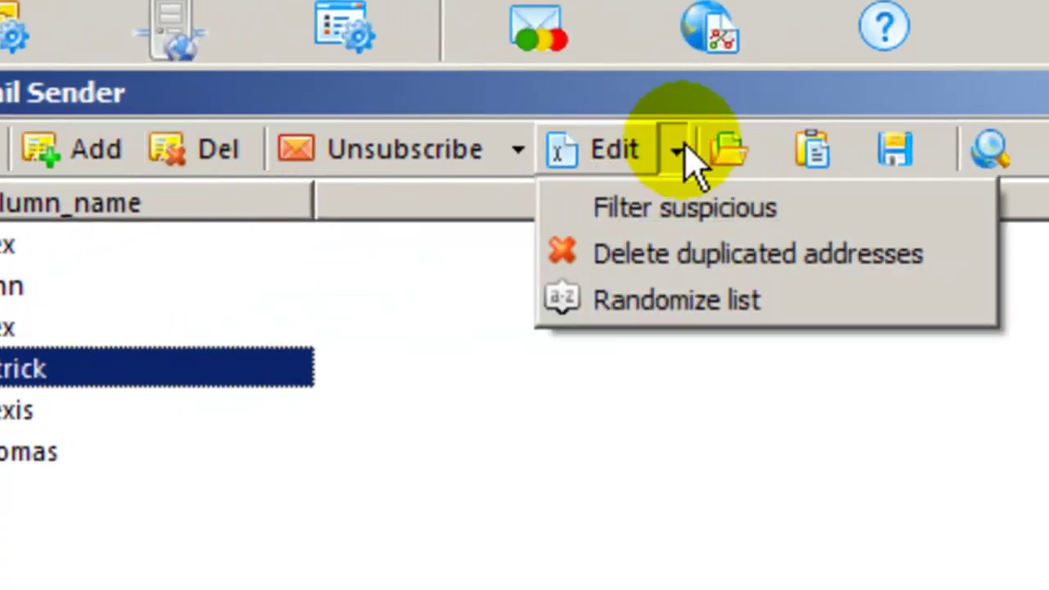
left_click(916, 264)
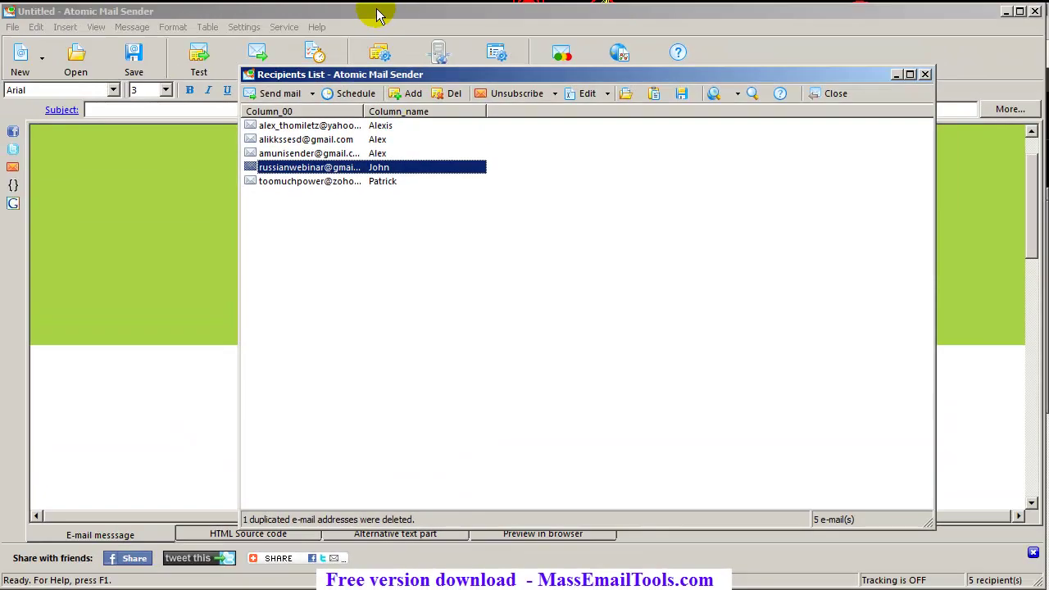
Enable Google Analytics with campaign name 1
left_click(379, 48)
left_click(283, 26)
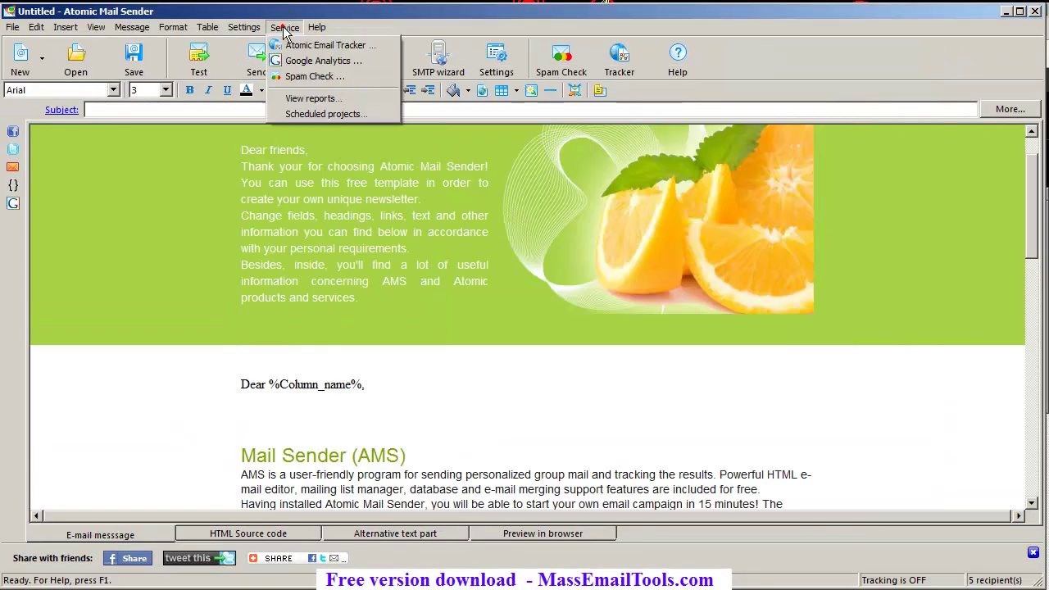
left_click(311, 62)
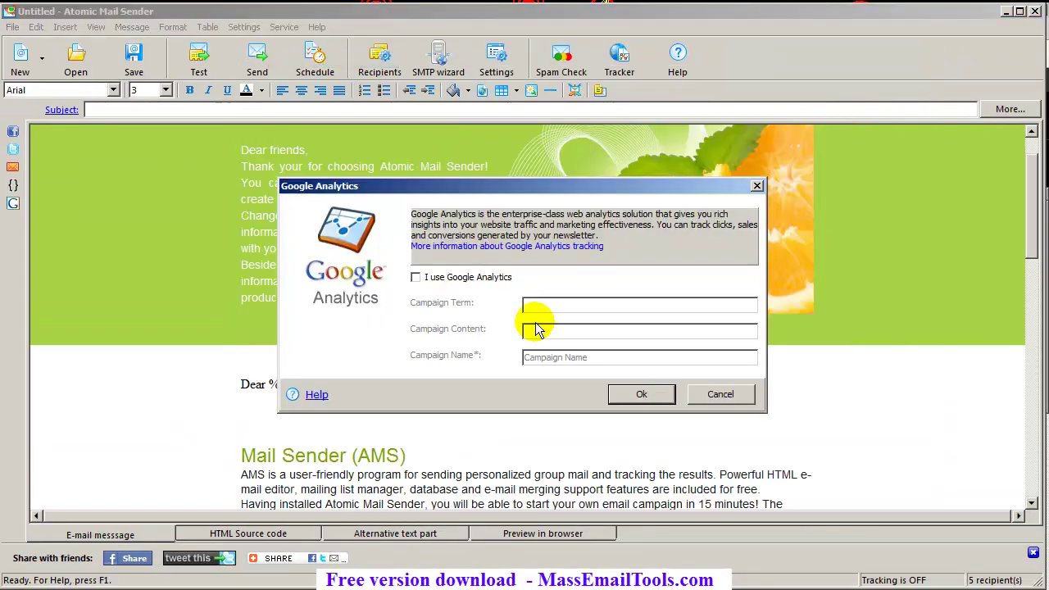
left_click(447, 279)
double_click(611, 357)
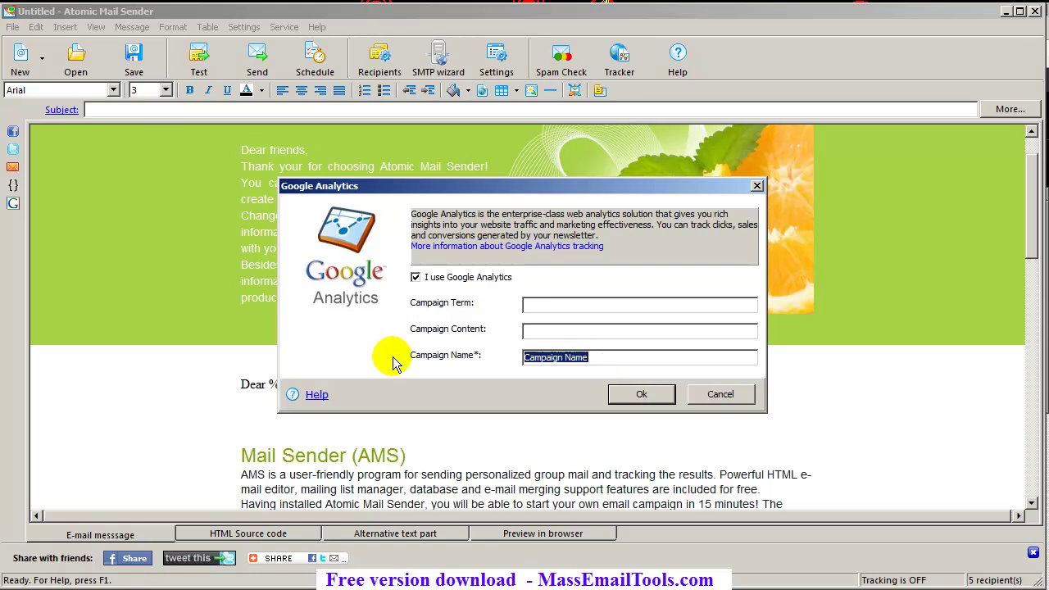
type("1")
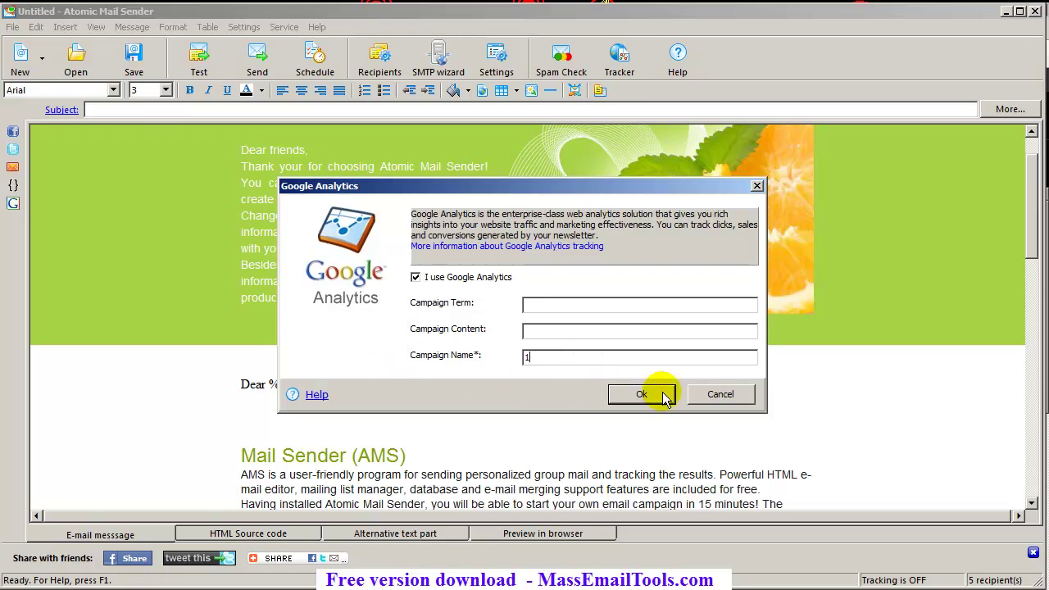
left_click(659, 394)
Enable newsletter tracking with message name 1
left_click(285, 27)
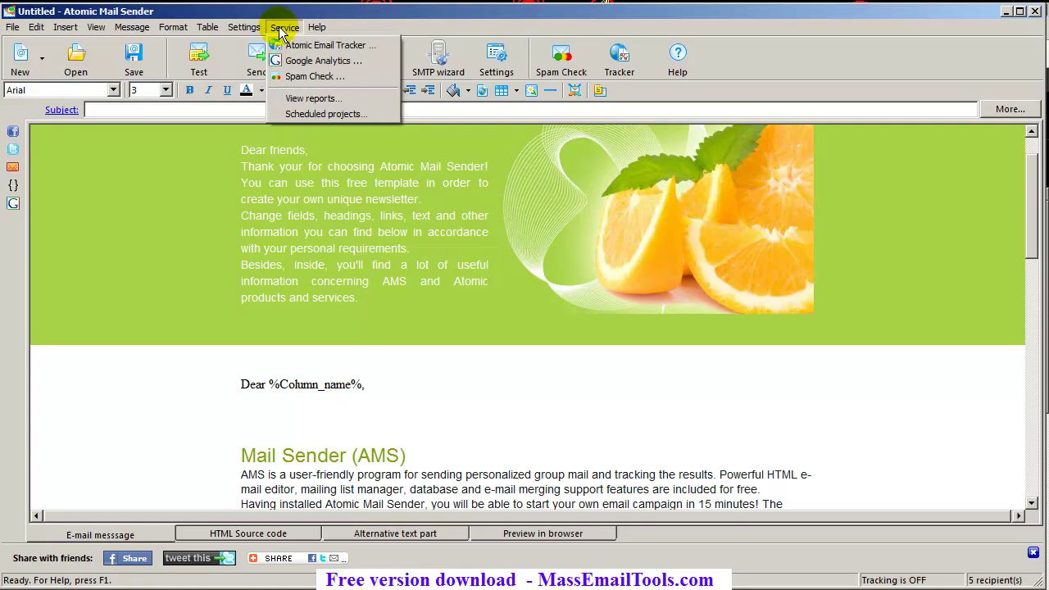
left_click(295, 46)
left_click(513, 300)
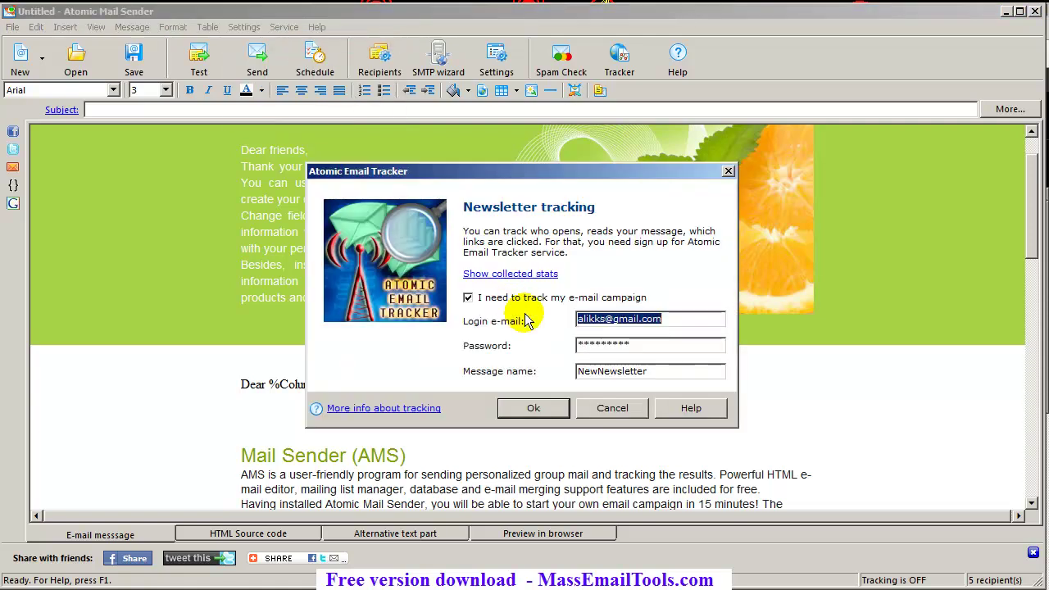
double_click(680, 372)
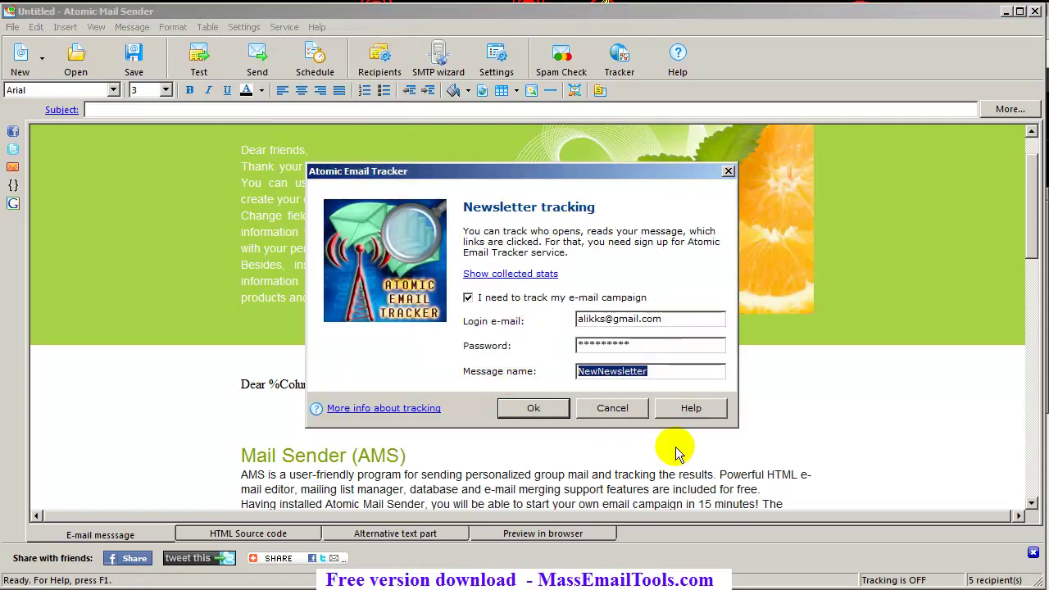
type("1")
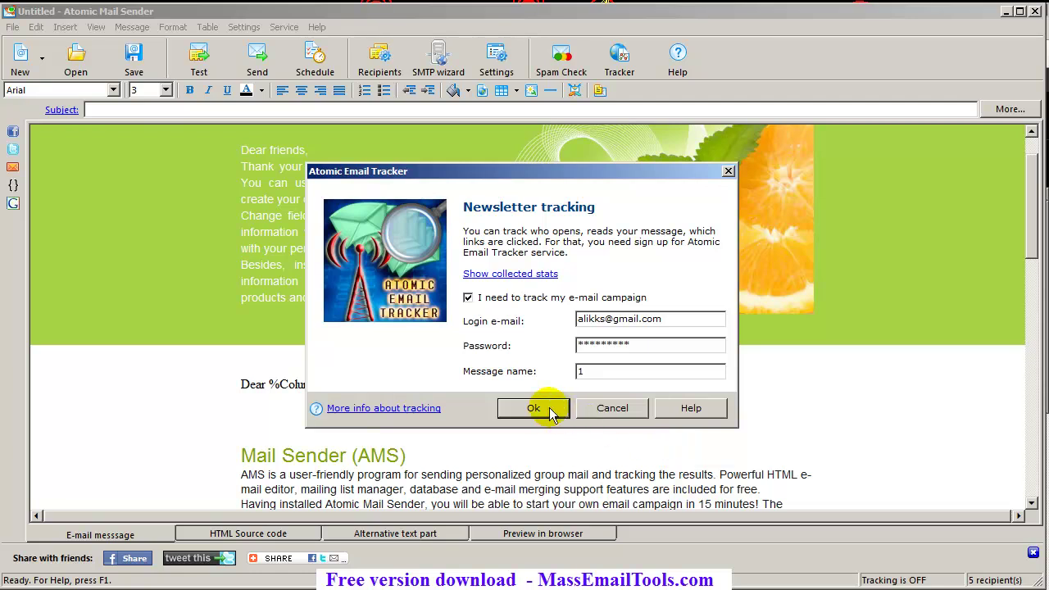
left_click(550, 407)
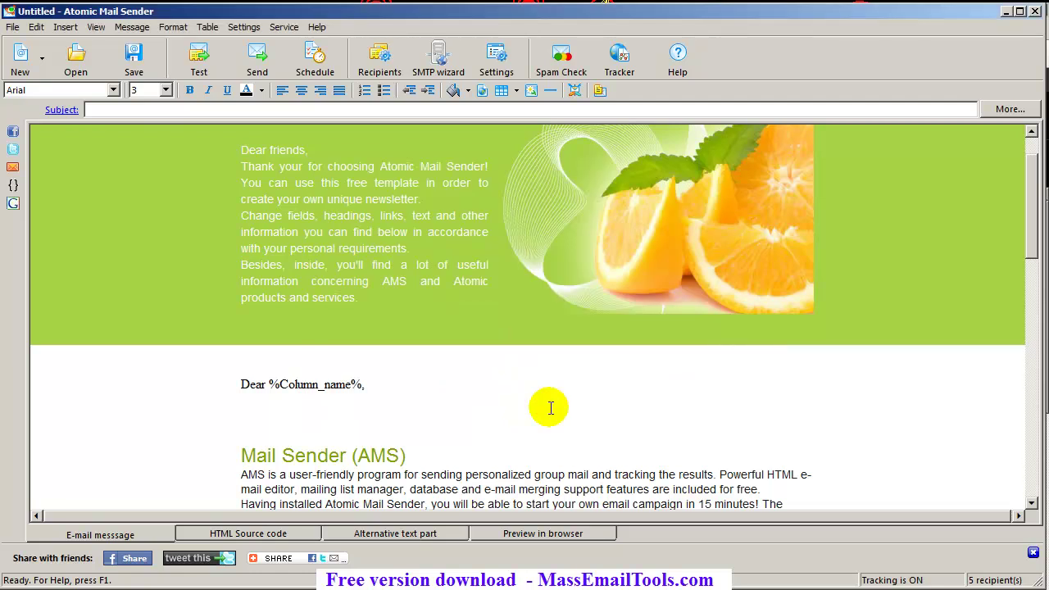
Delete the old unsubscribe text line from the newsletter header
left_click(457, 407)
scroll(468, 375, "up", 2)
double_click(547, 141)
left_click_drag(548, 141, 679, 140)
left_click_drag(527, 143, 817, 141)
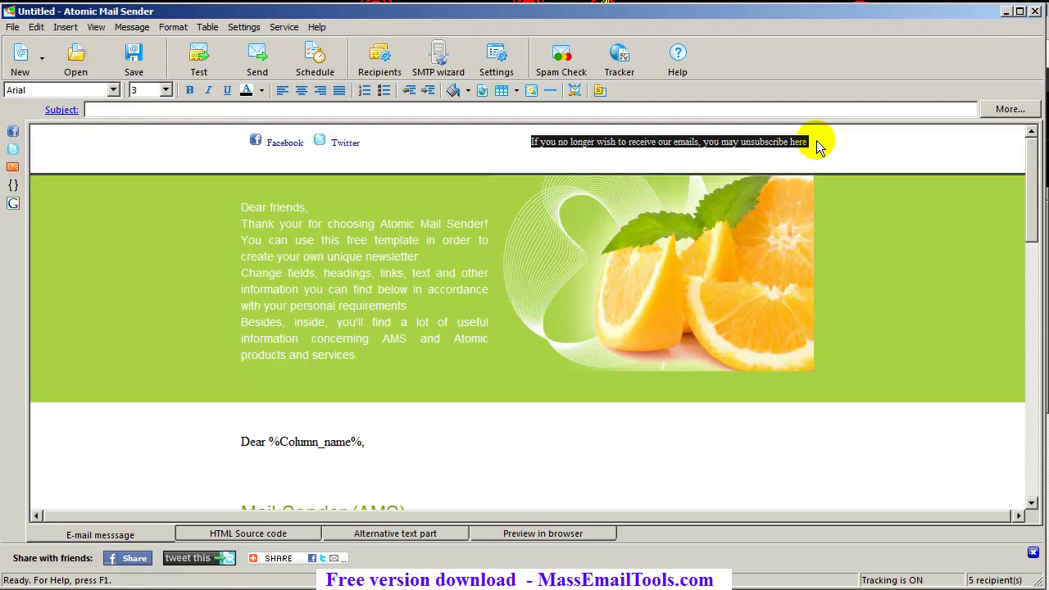
key("Left")
left_click(817, 141)
left_click(546, 141)
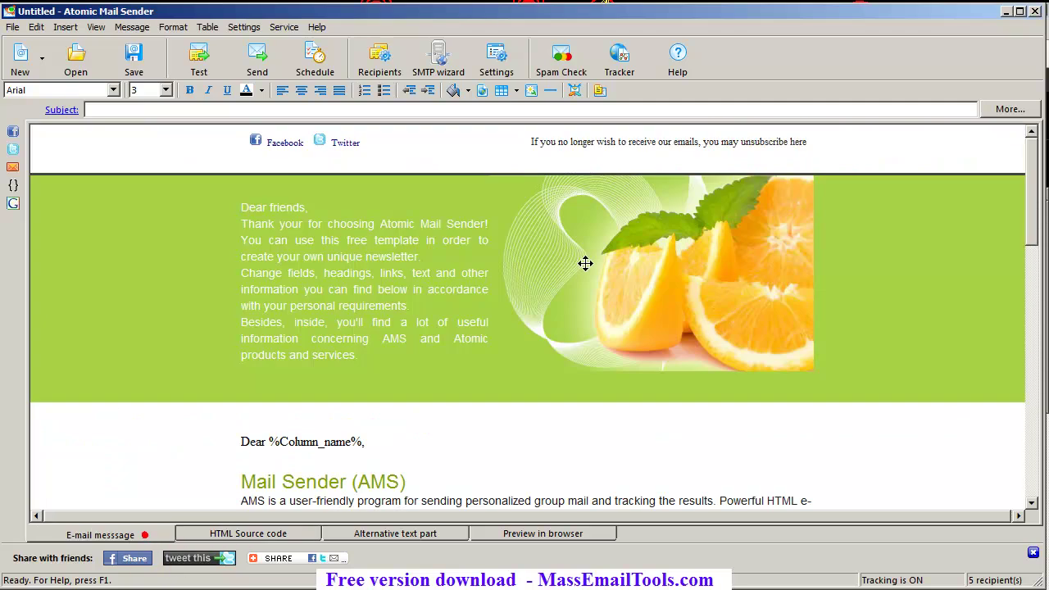
left_click(616, 142)
left_click_drag(533, 141, 810, 140)
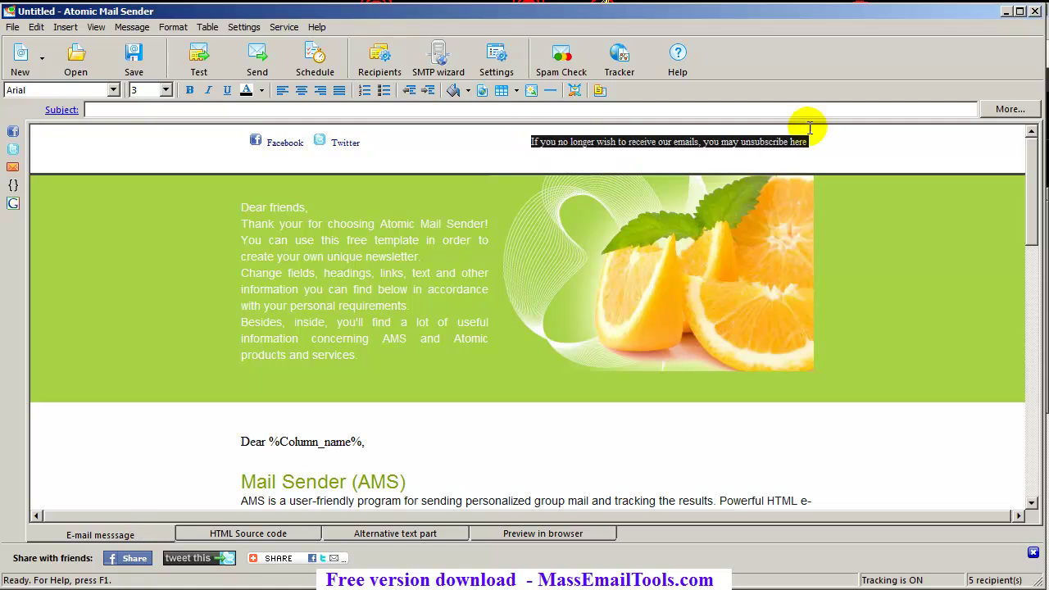
key("Delete")
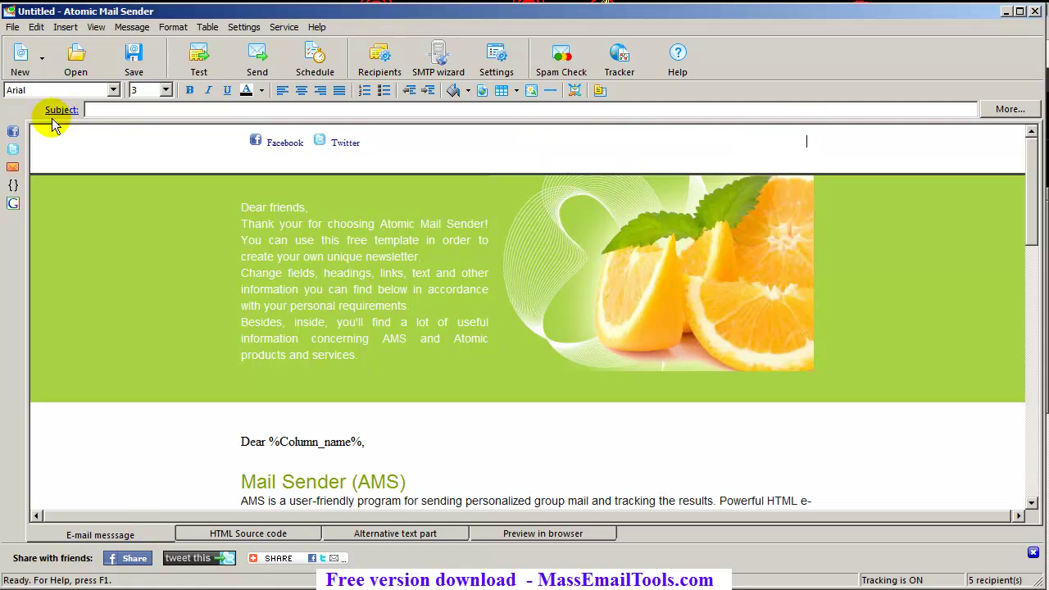
Insert an 'Unsubscribe by email' link with subject Unsubscribe into the header
left_click(14, 169)
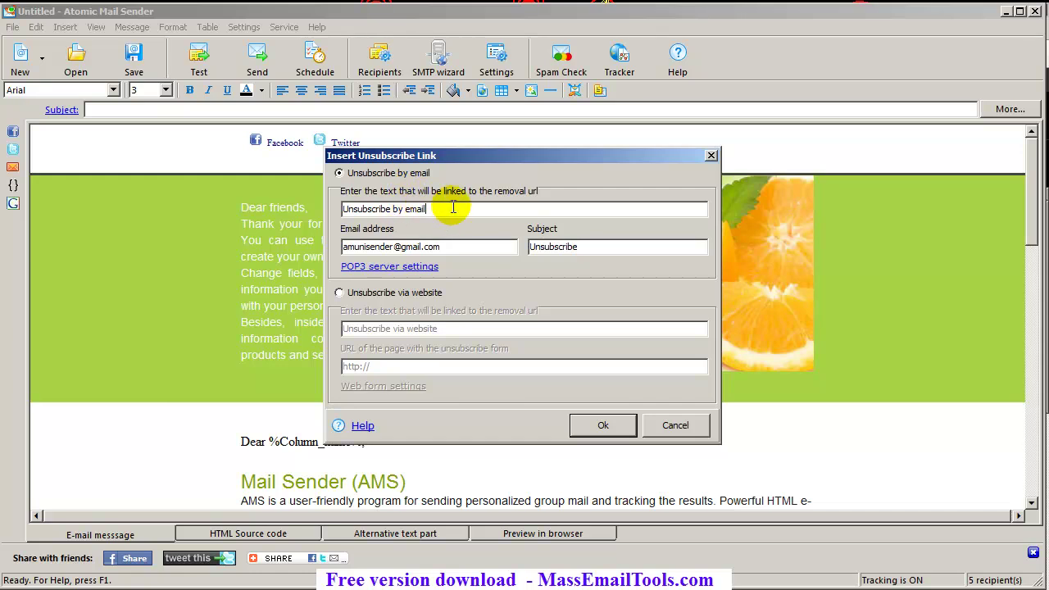
left_click(378, 297)
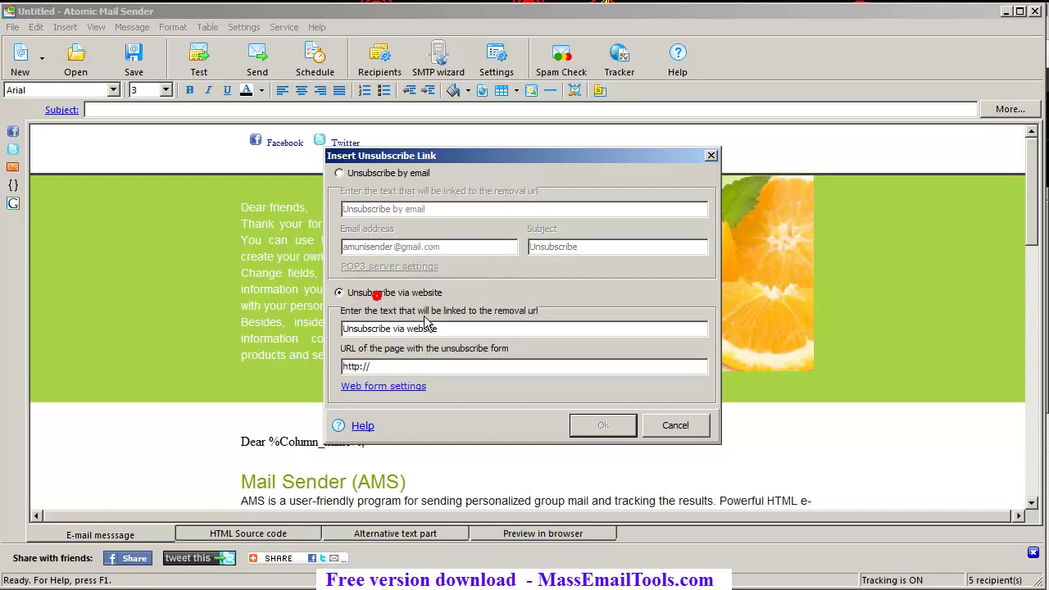
left_click(358, 178)
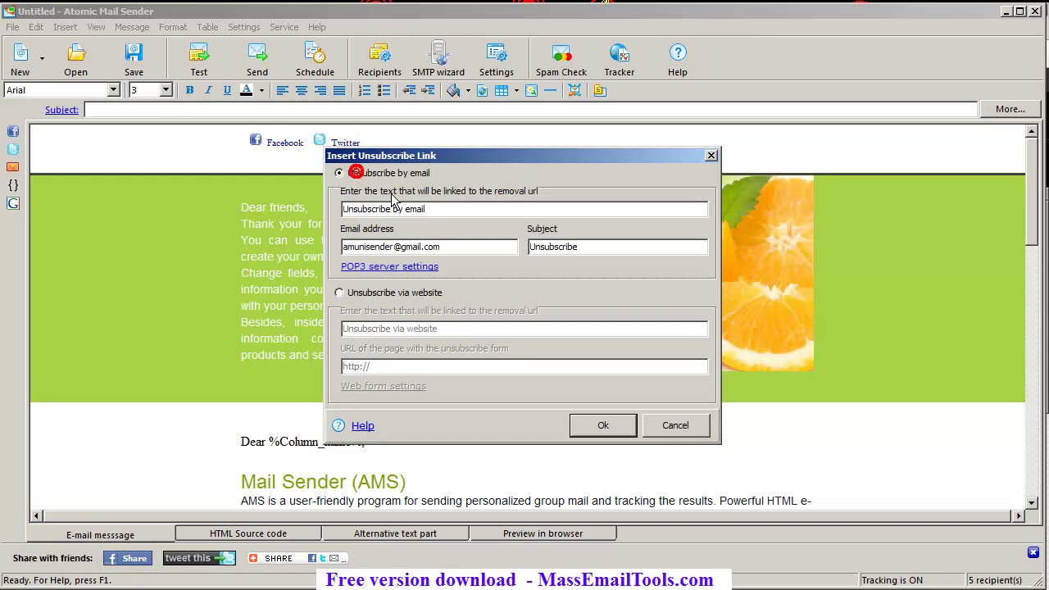
left_click(451, 205)
left_click(550, 246)
left_click(605, 423)
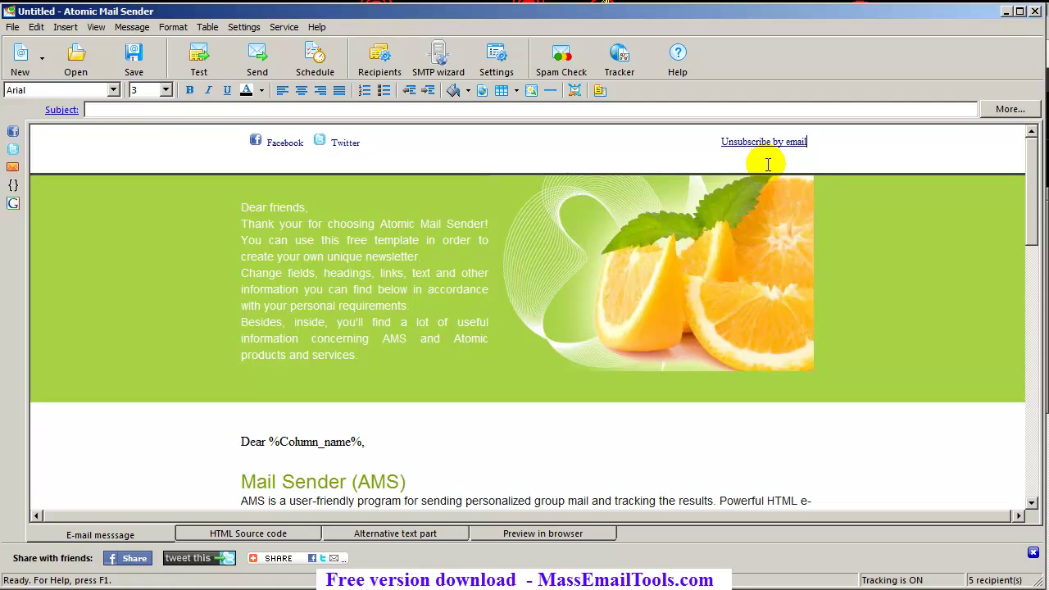
left_click(809, 143)
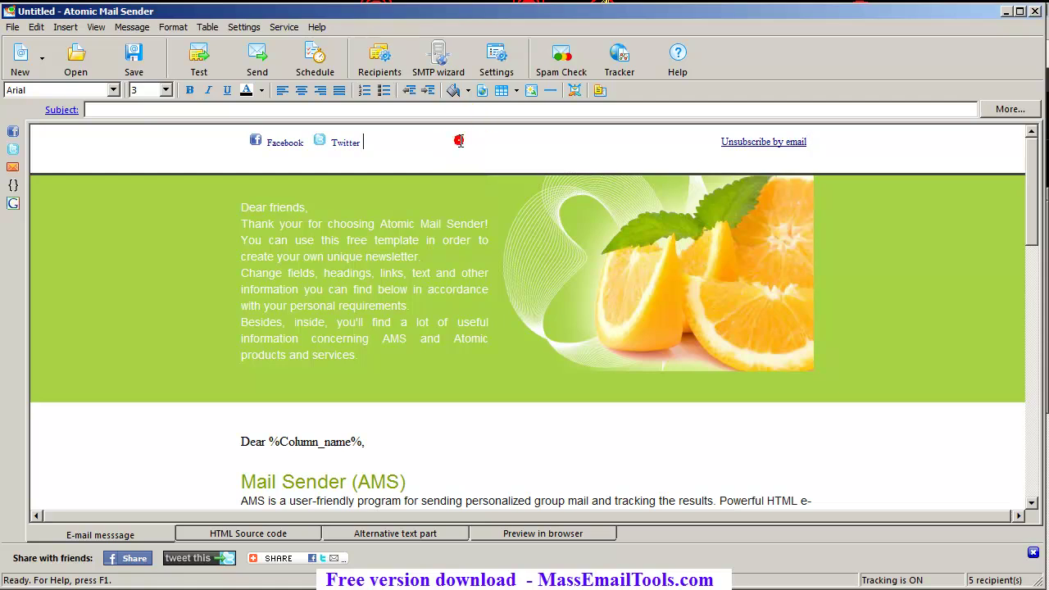
key("ctrl+r")
left_click(554, 94)
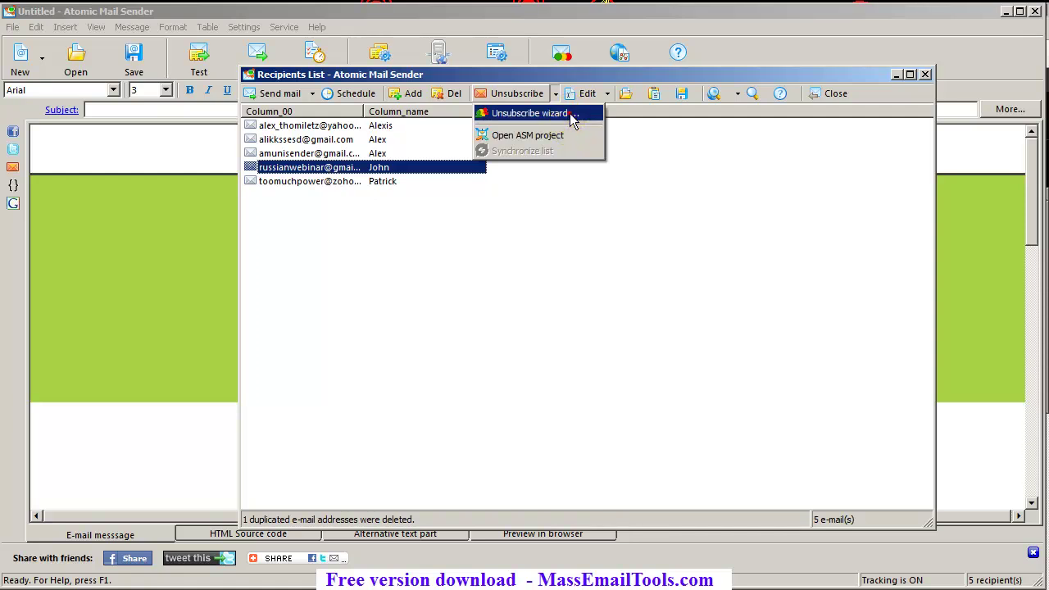
left_click(572, 115)
left_click(519, 287)
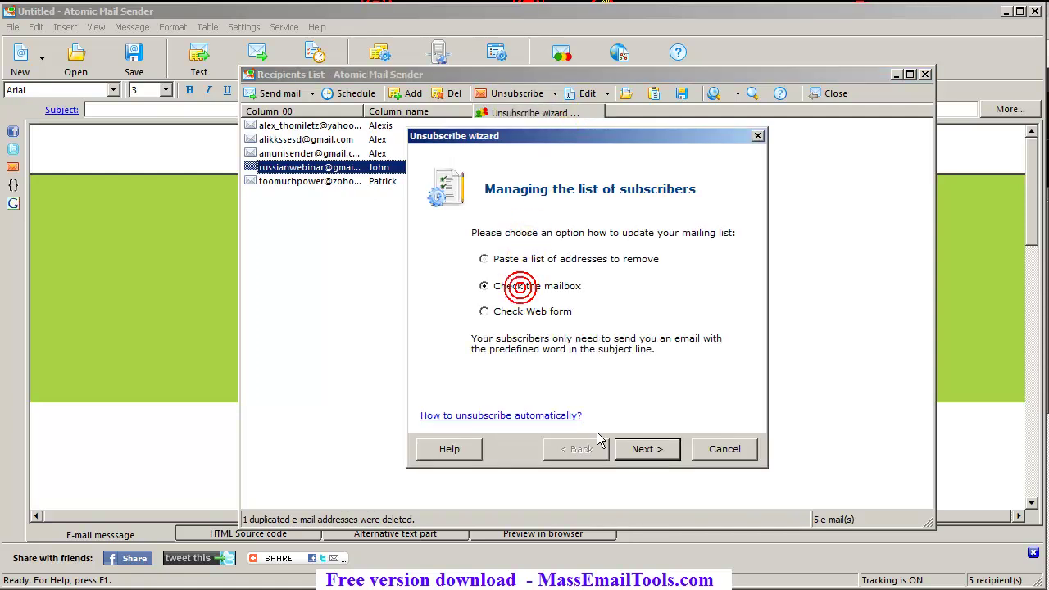
left_click(725, 449)
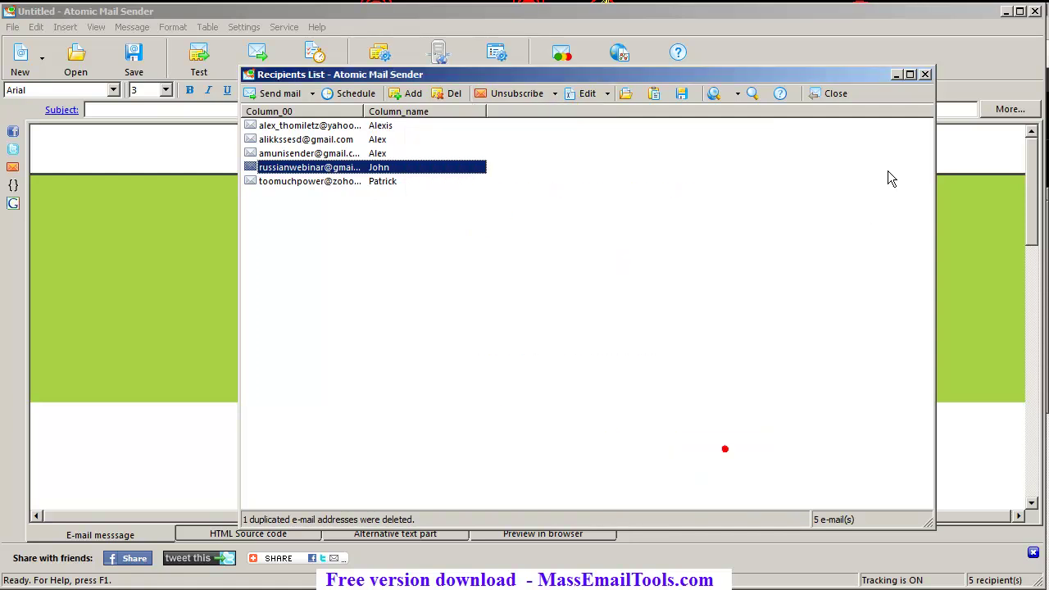
left_click(927, 74)
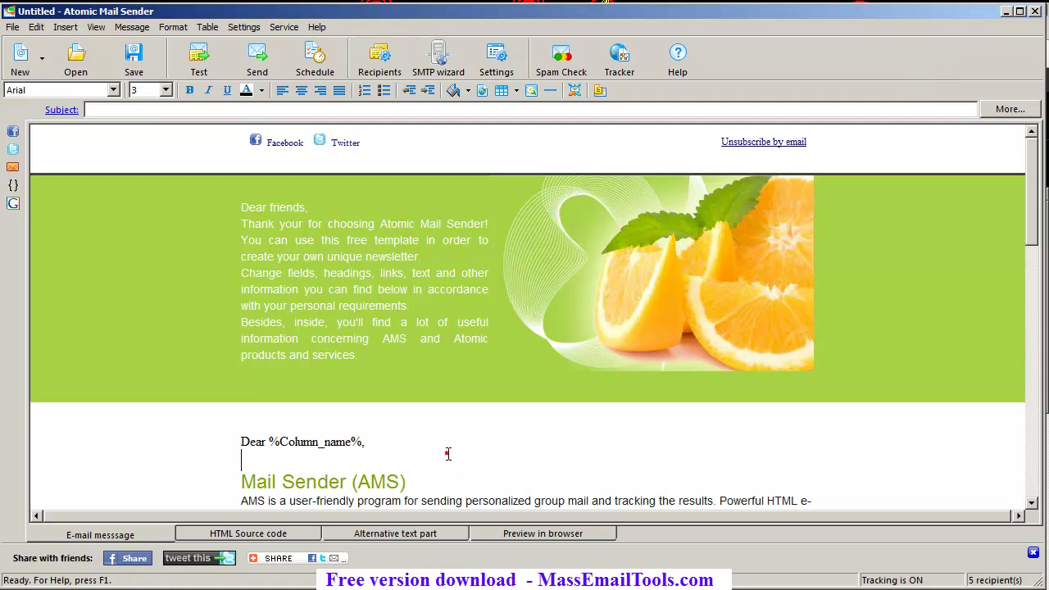
Run a spam check, review the MISSING_SUBJECT result, and go to the Subject field
left_click(410, 443)
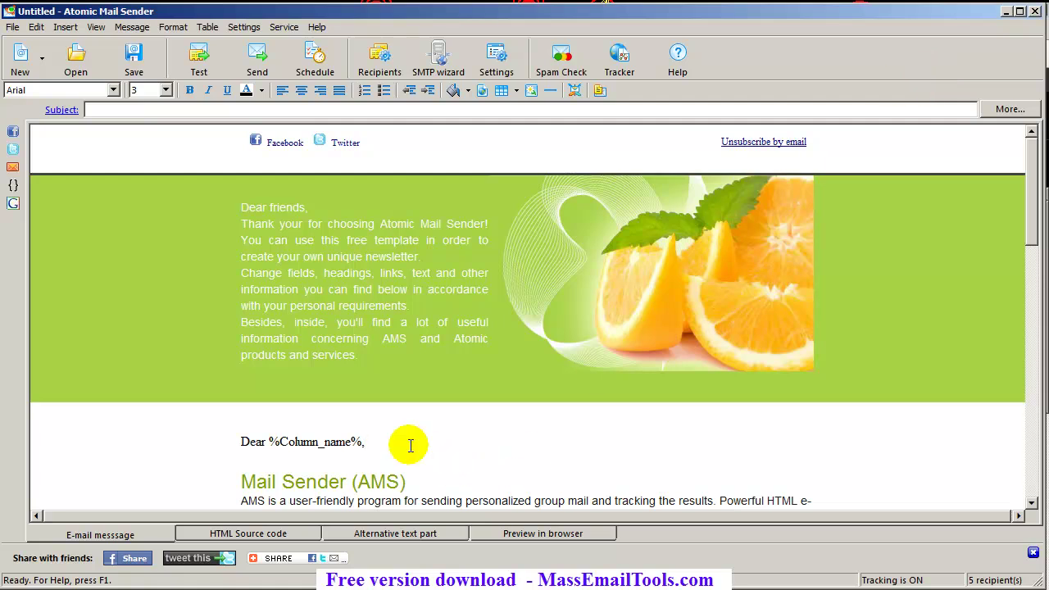
left_click(259, 62)
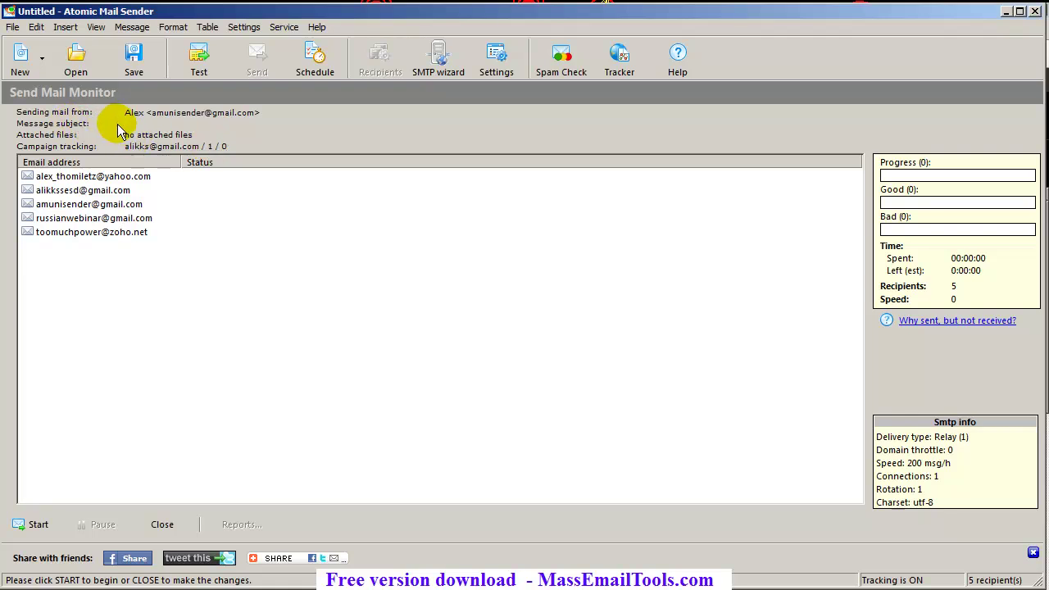
left_click(162, 525)
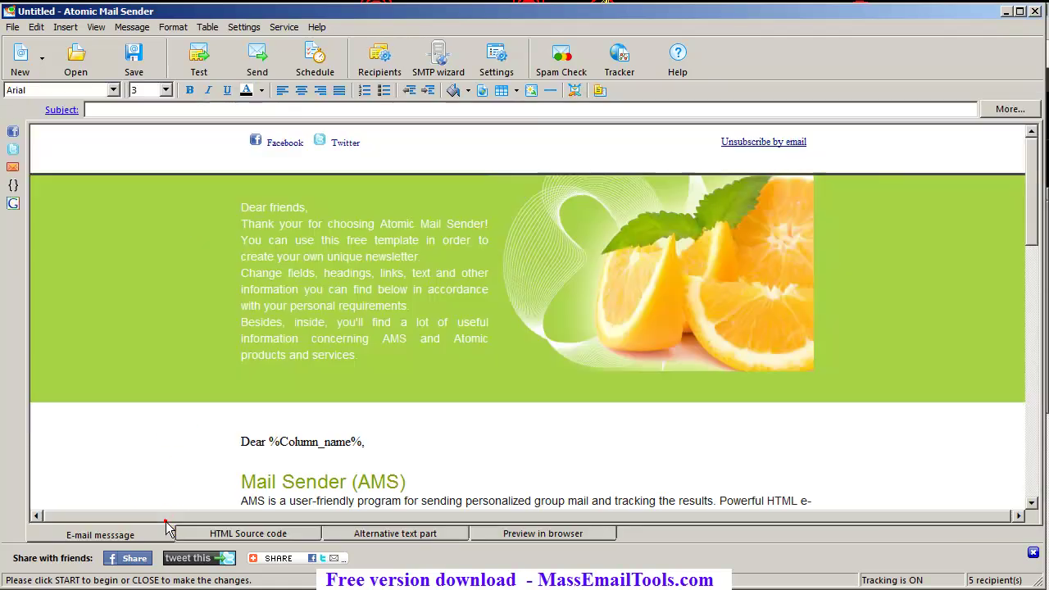
left_click(562, 54)
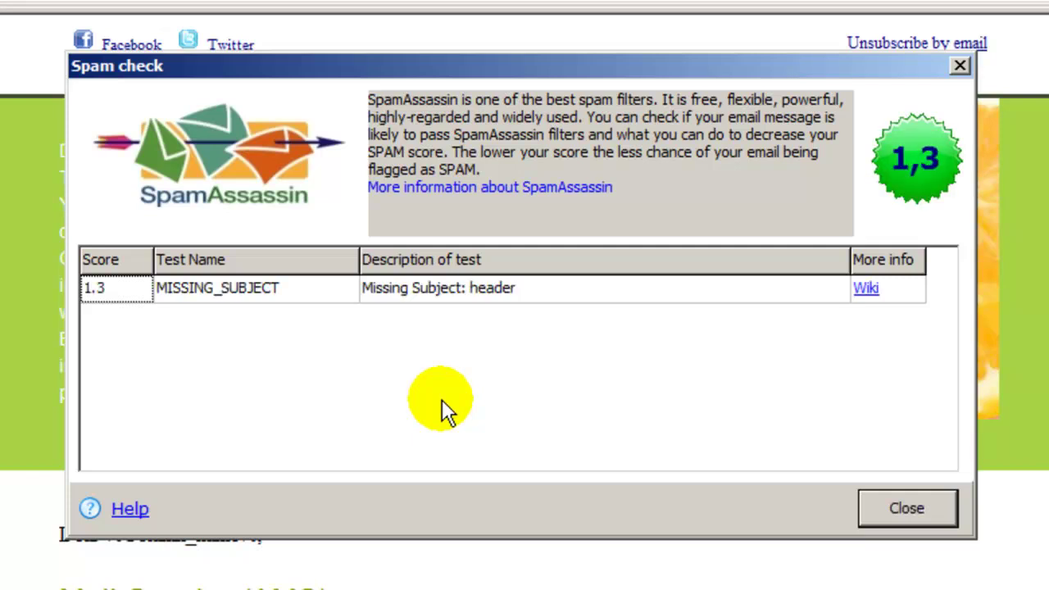
left_click(181, 288)
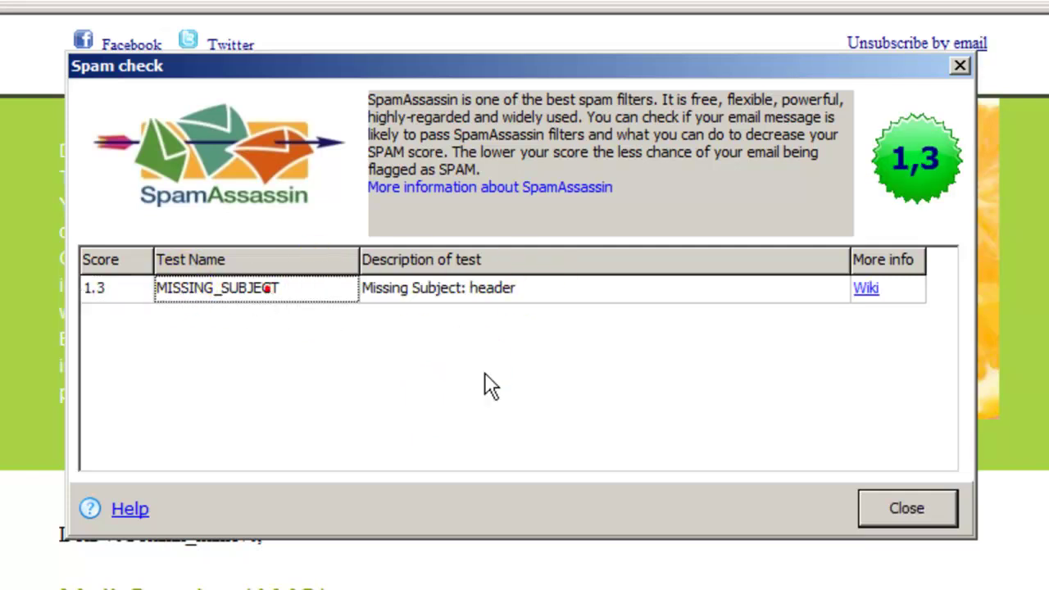
left_click(910, 512)
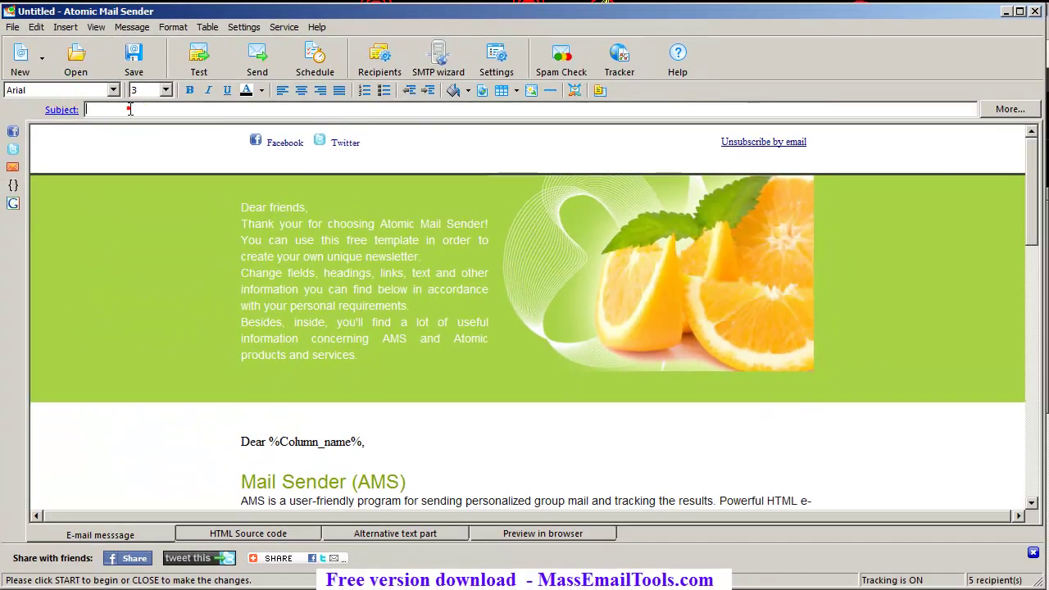
left_click(129, 109)
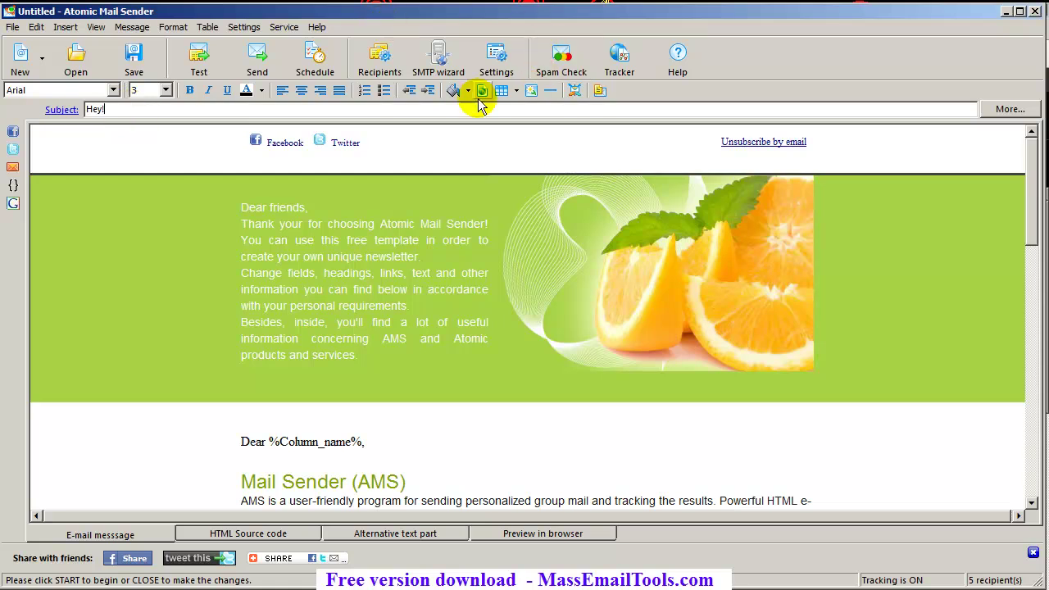
Send the newsletter to all 5 recipients, accepting the large-message warning
left_click(257, 55)
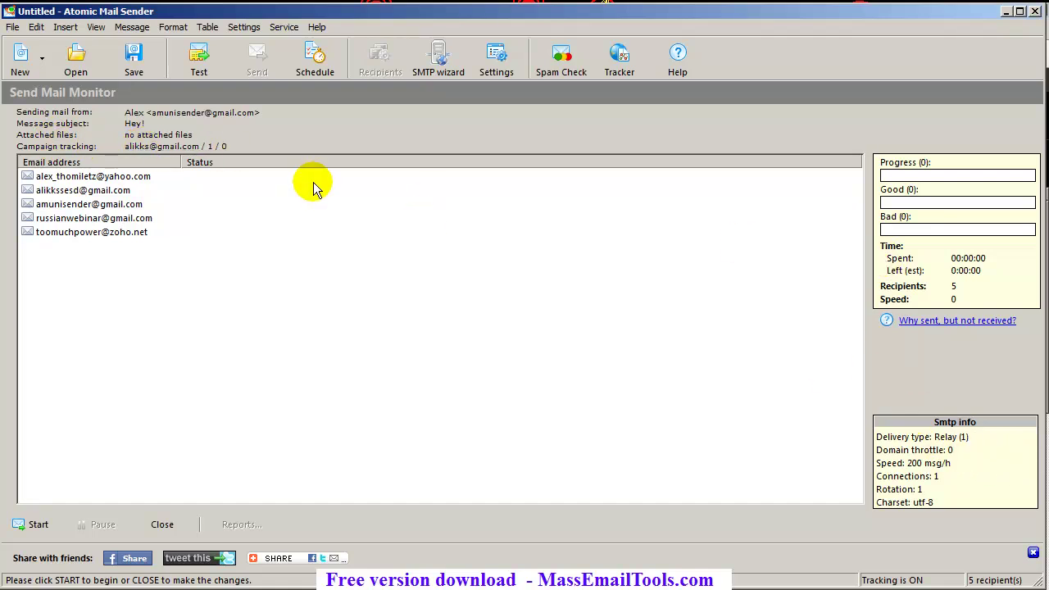
left_click(37, 524)
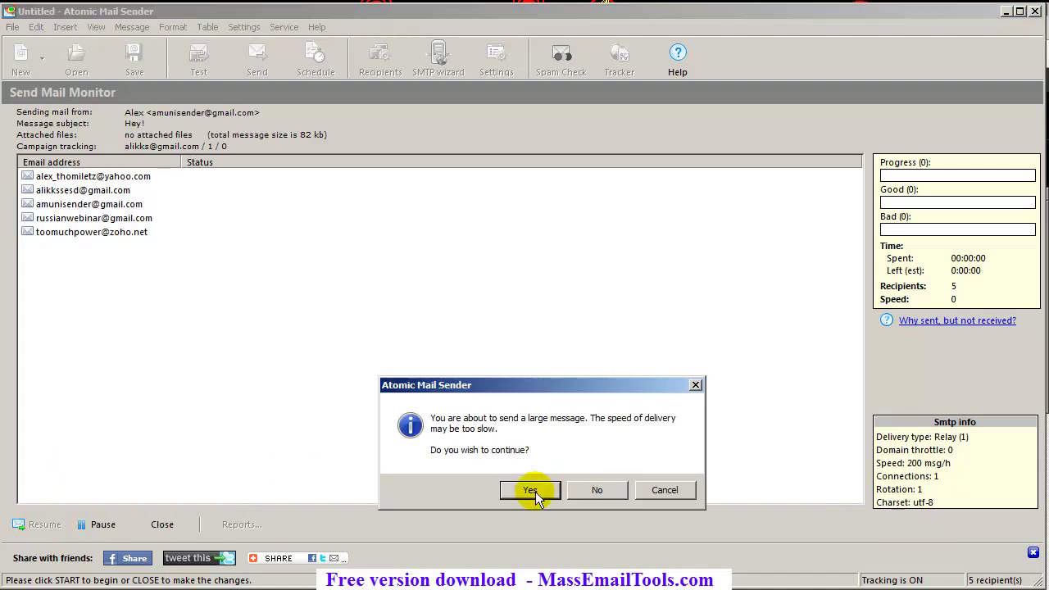
left_click(531, 489)
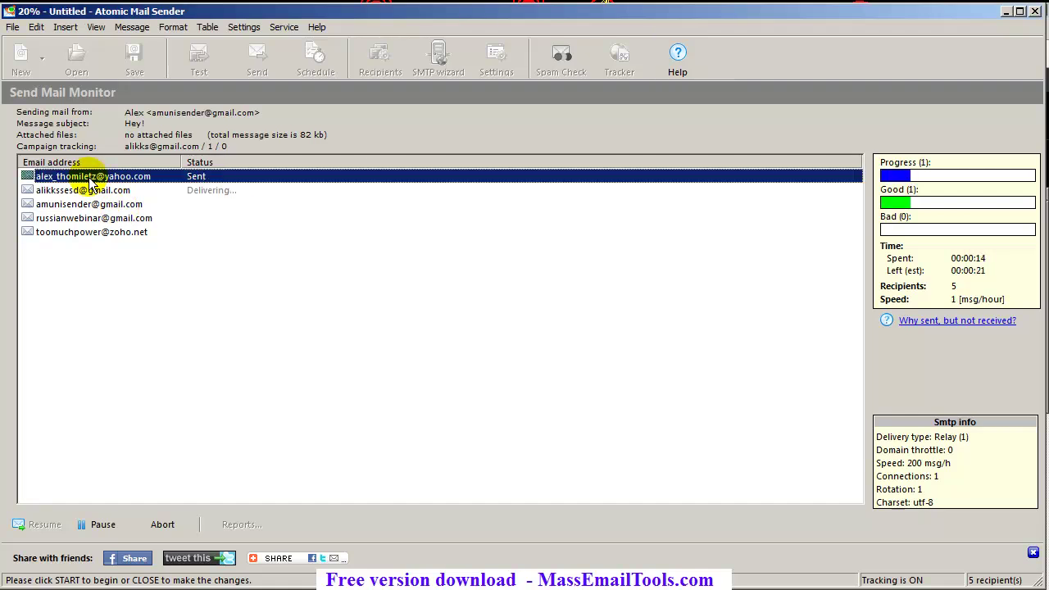
left_click(258, 190)
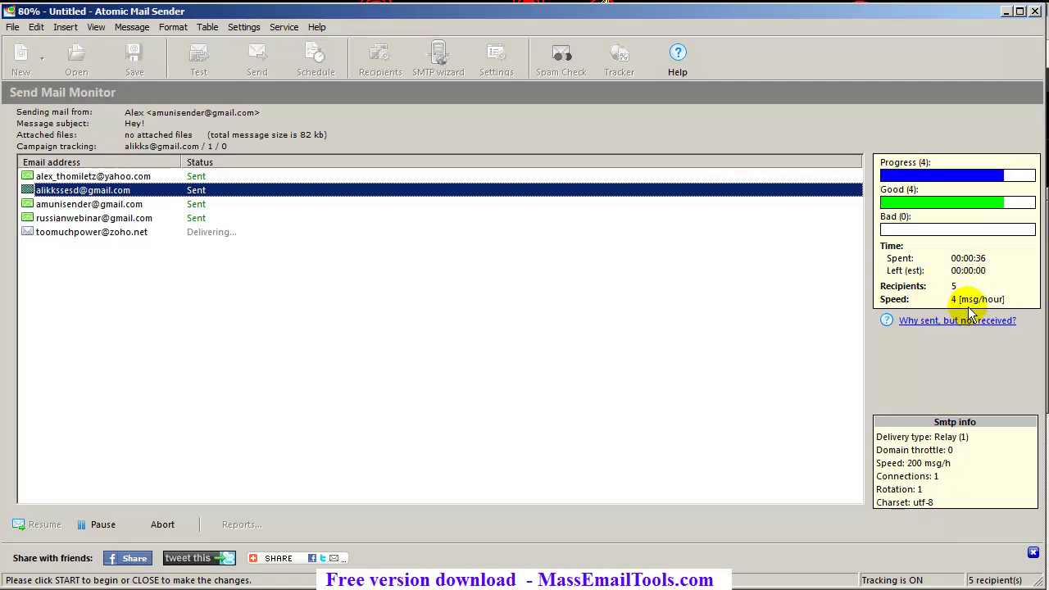
Abort the remaining delivery, confirm termination, and acknowledge the delivery-ended message
left_click(160, 524)
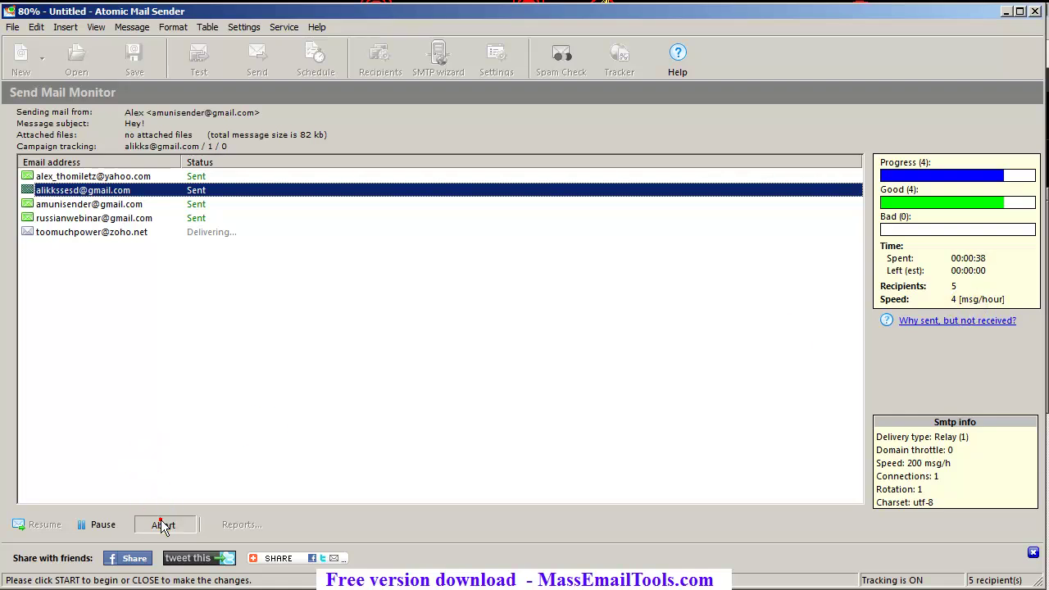
left_click(532, 483)
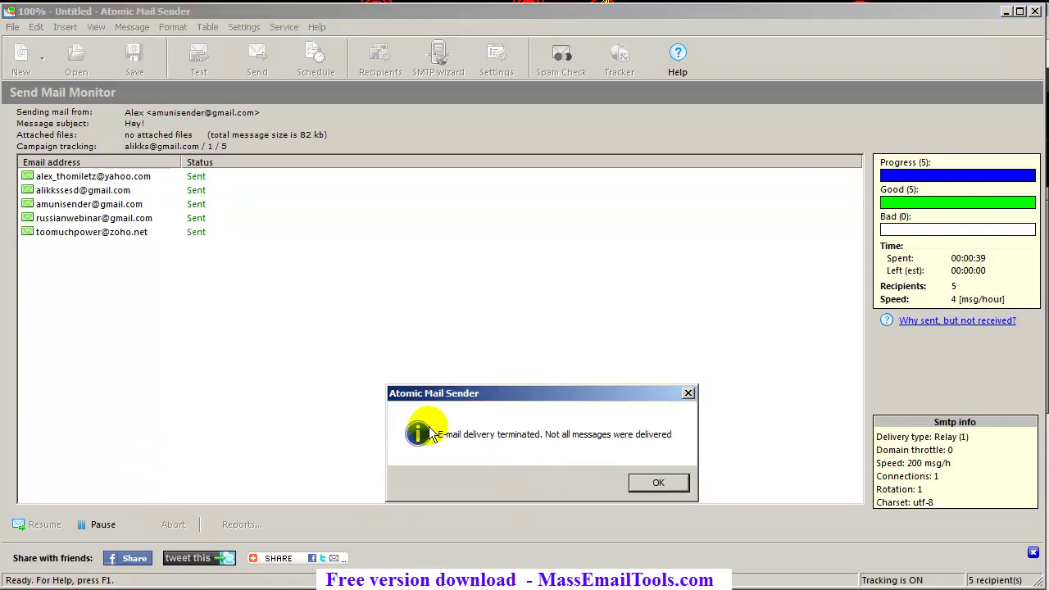
left_click(643, 484)
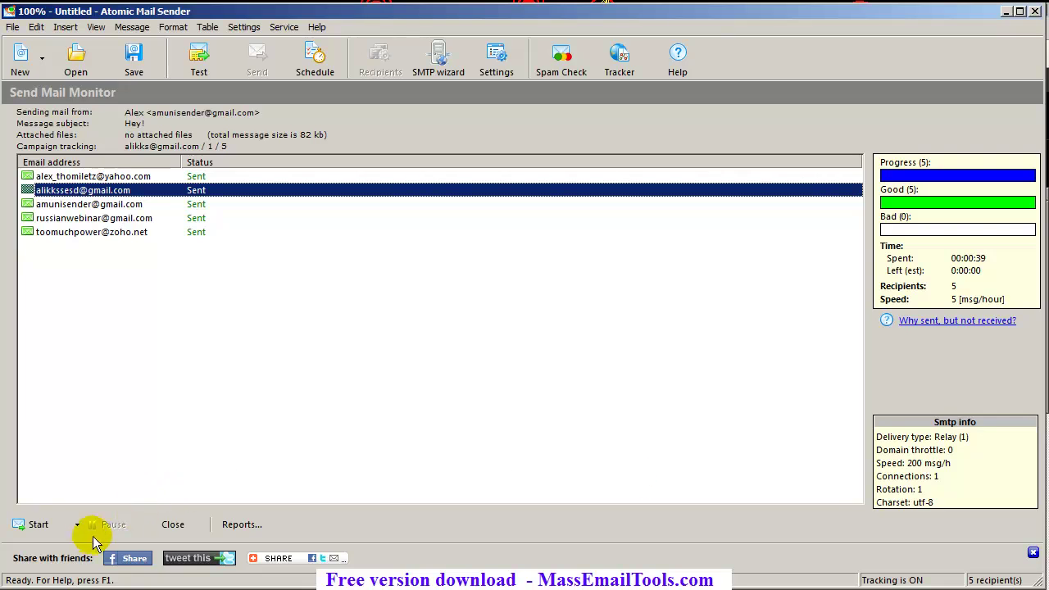
Review the Start dropdown's resend options, then dismiss them
left_click(79, 526)
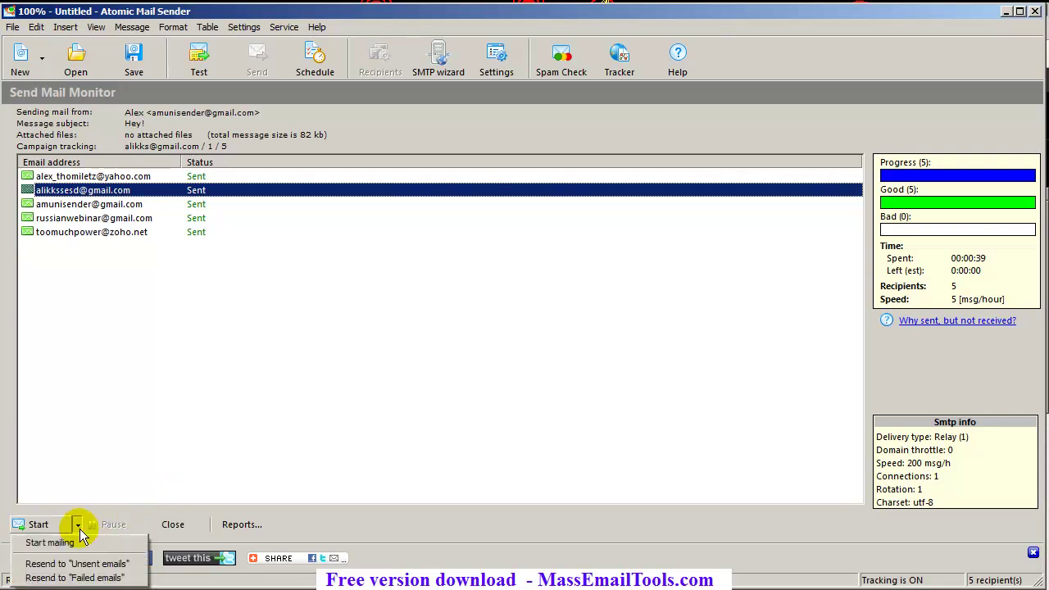
left_click(77, 525)
left_click(77, 526)
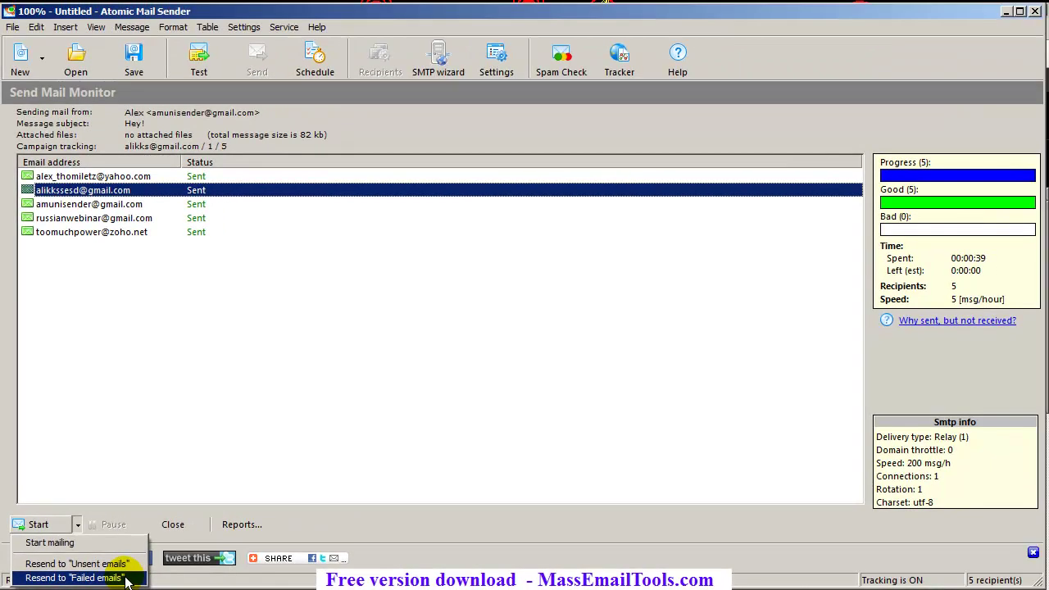
left_click(329, 422)
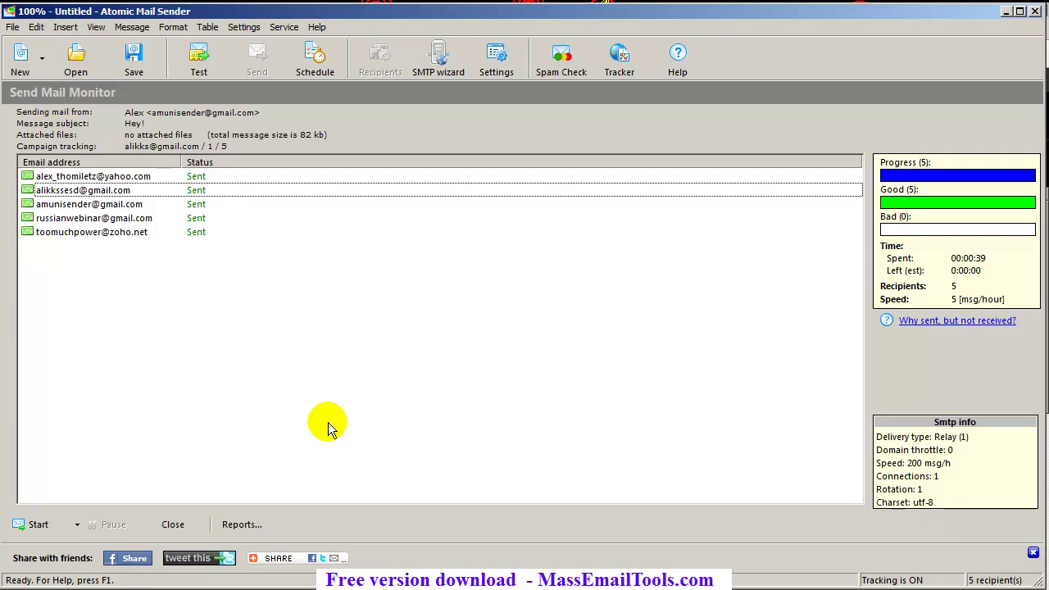
Close the sending monitor and place the caret at the end of the greeting line
left_click(185, 528)
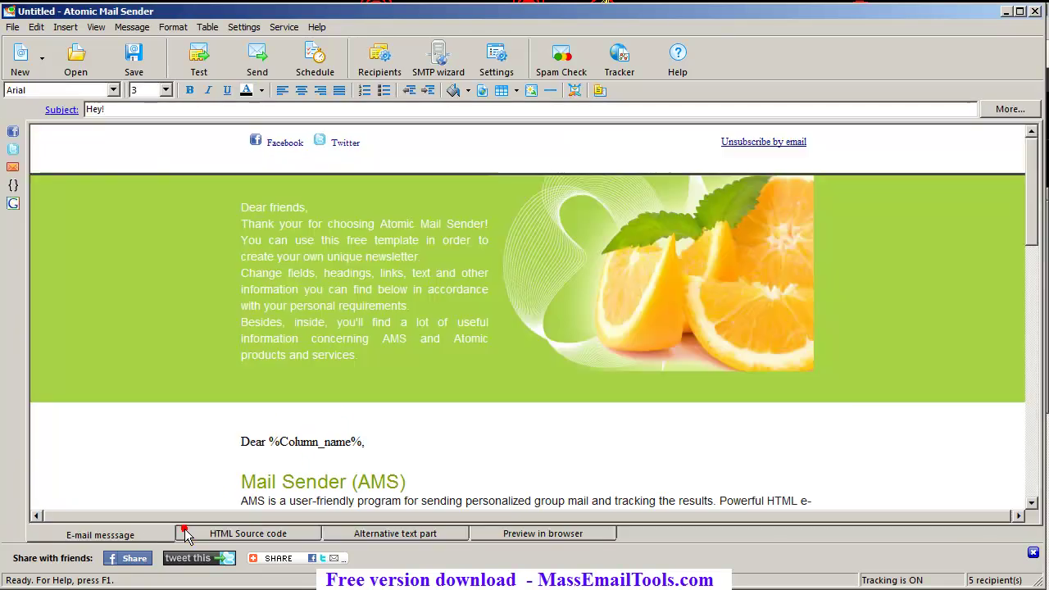
left_click(427, 452)
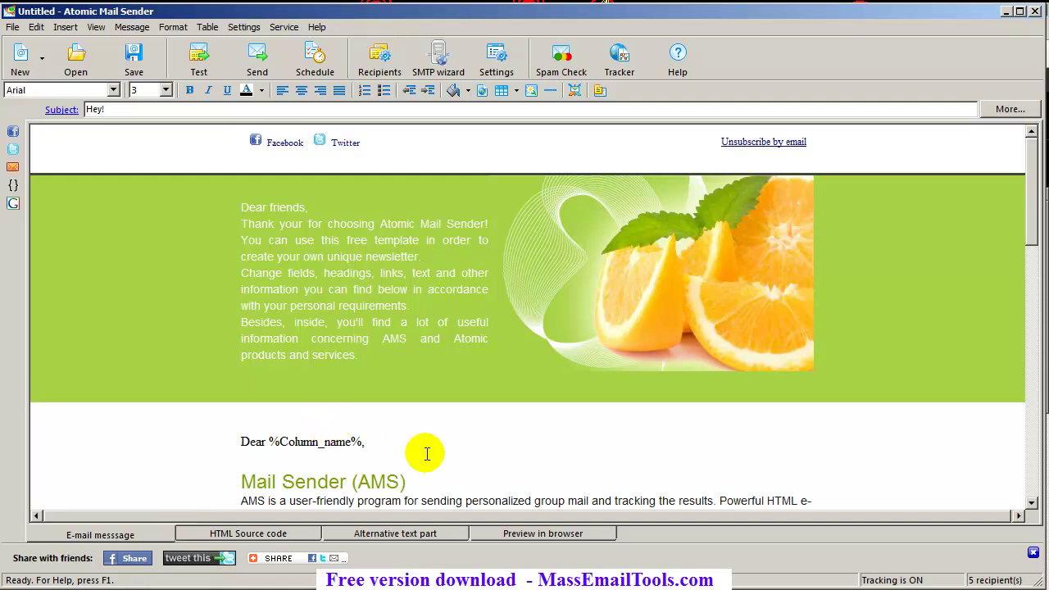
left_click(424, 452)
left_click(418, 436)
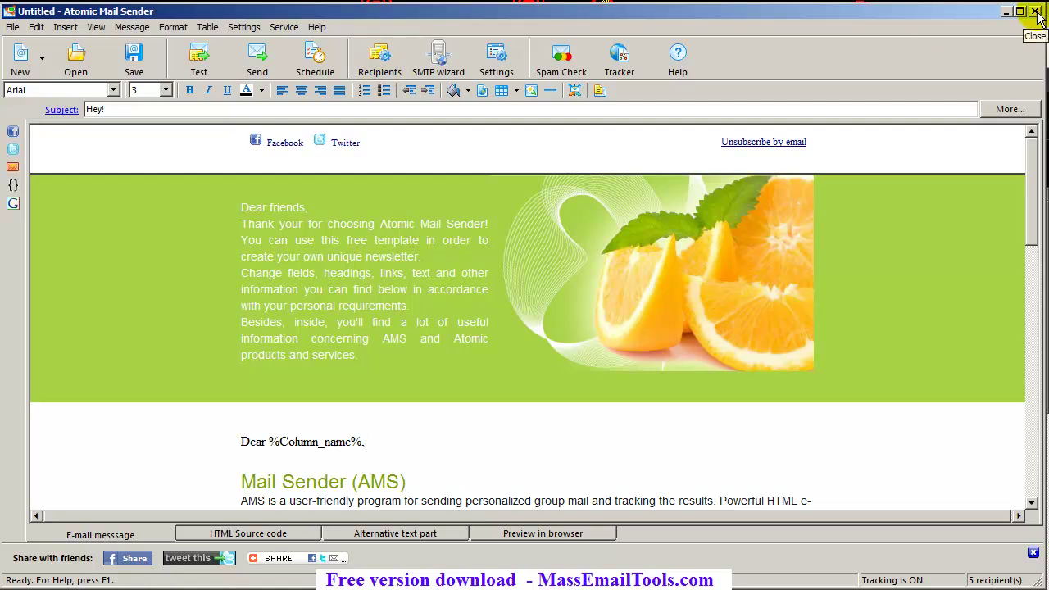
left_click(1037, 12)
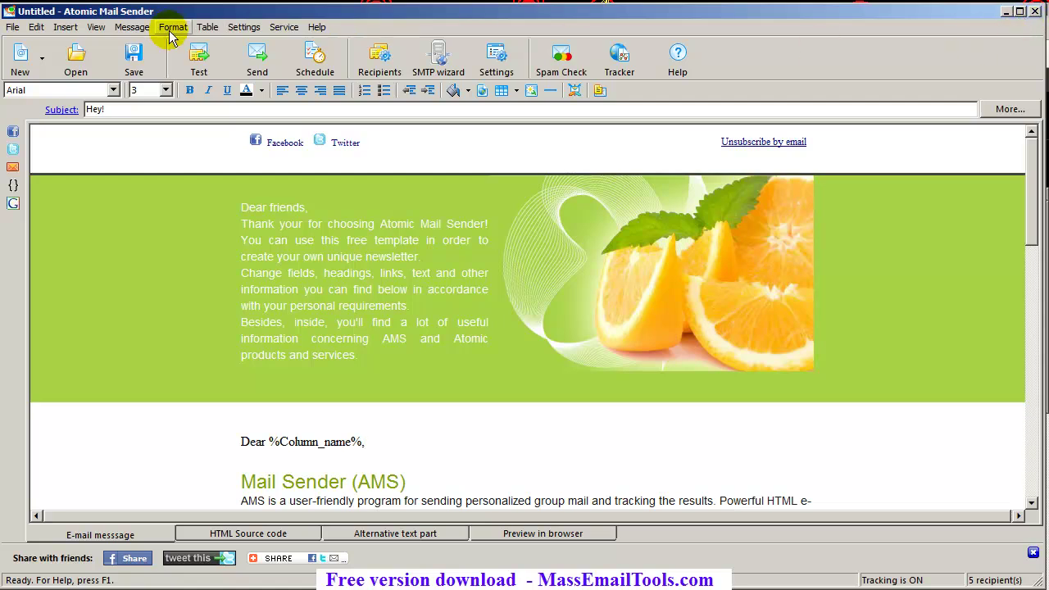
Use File > Save as to save the message as 444.amsm
left_click(13, 28)
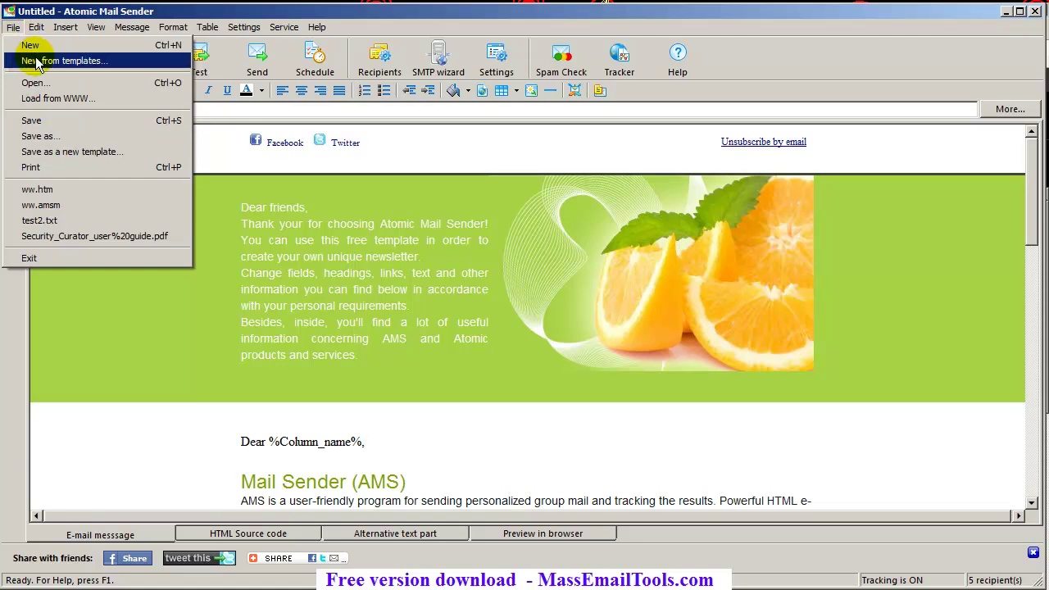
left_click(185, 14)
left_click(13, 27)
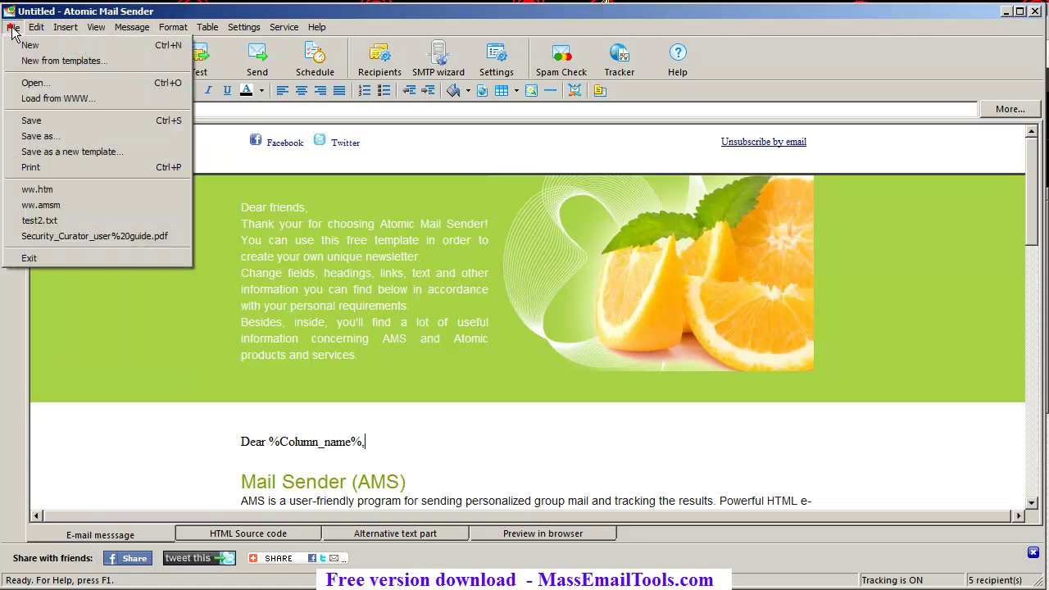
left_click(85, 136)
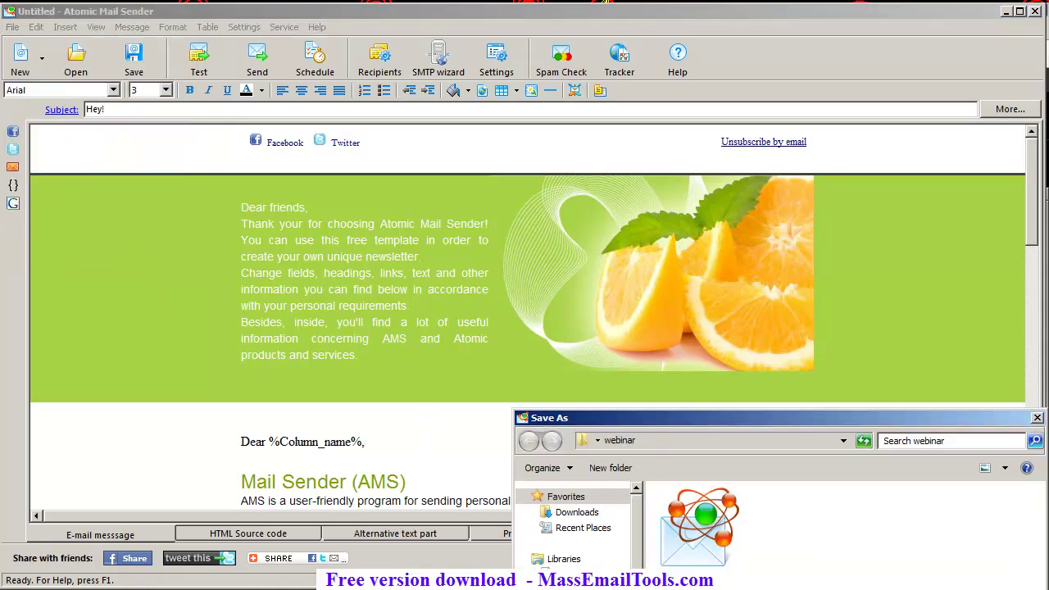
left_click_drag(809, 416, 551, 79)
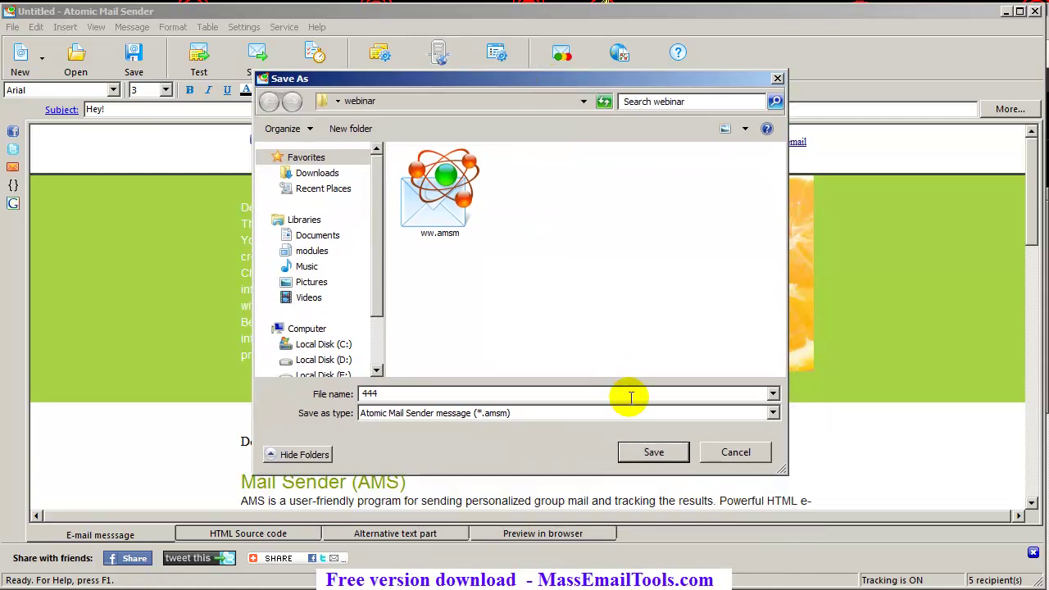
left_click(655, 454)
Open the saved 444.amsm file from the webinar folder and scroll through the message
left_click(12, 27)
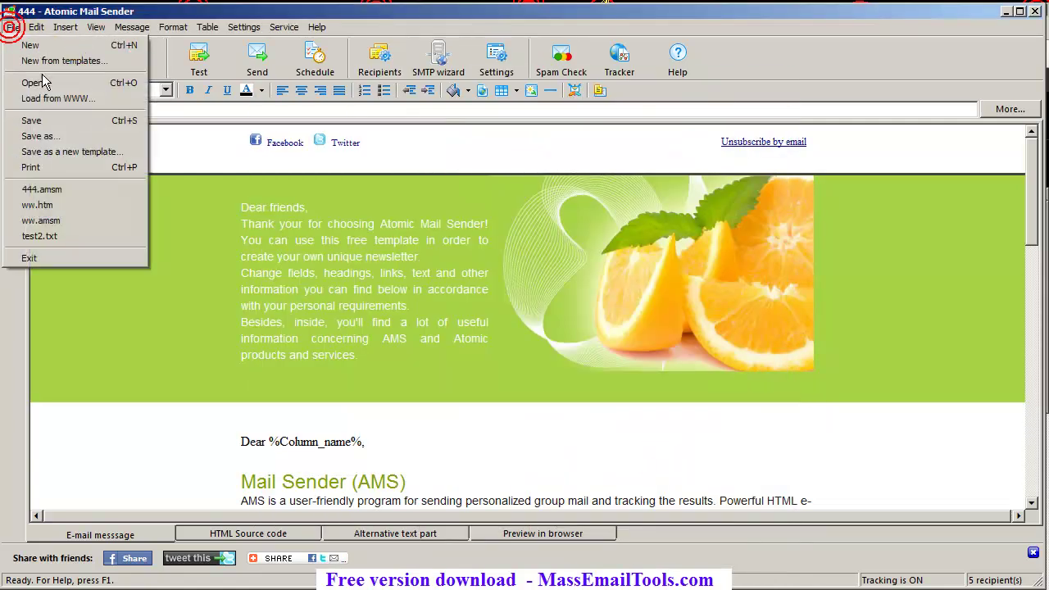
left_click(50, 84)
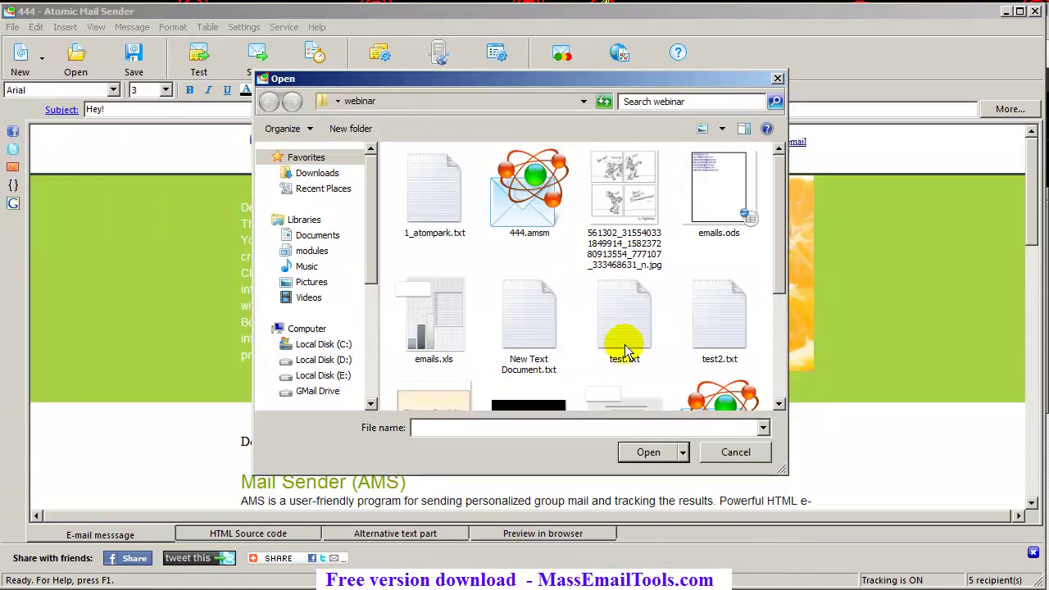
left_click(627, 344)
scroll(667, 322, "up", 2)
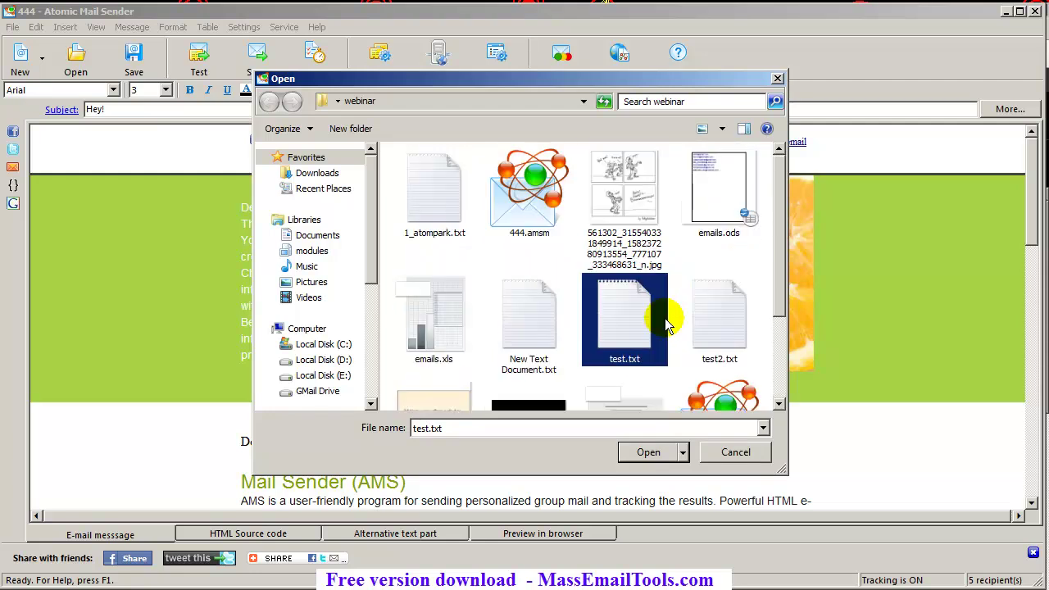
double_click(530, 185)
scroll(344, 258, "up", 3)
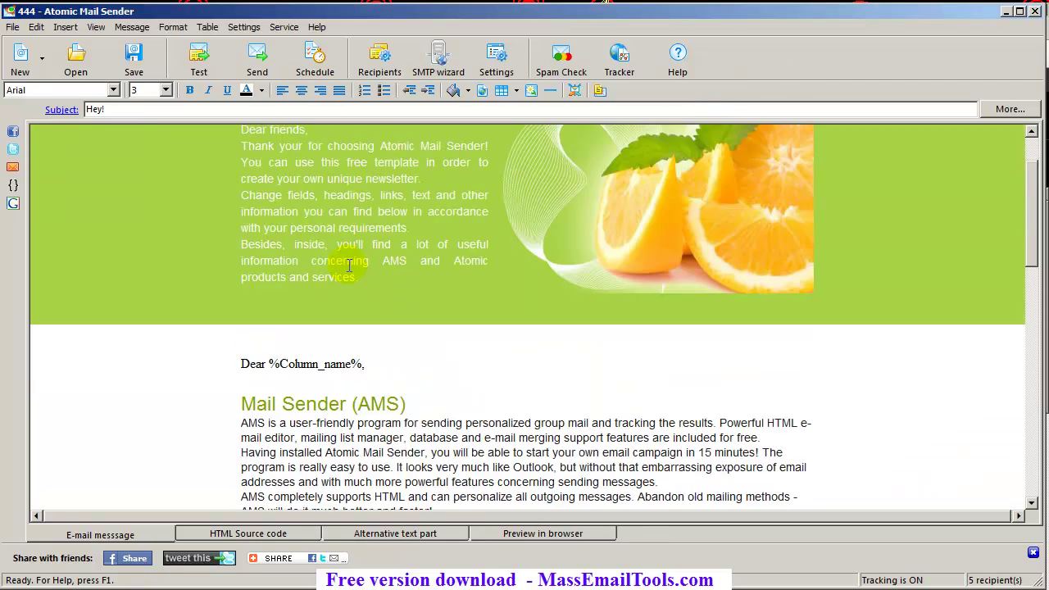
scroll(382, 365, "down", 12)
scroll(394, 374, "down", 4)
scroll(391, 368, "up", 9)
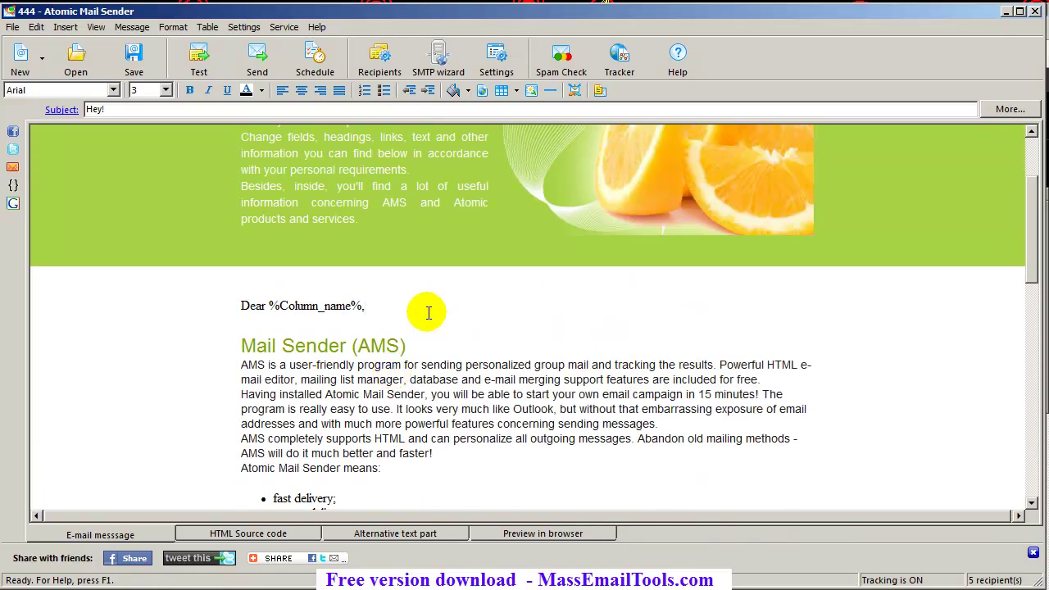
scroll(428, 314, "up", 3)
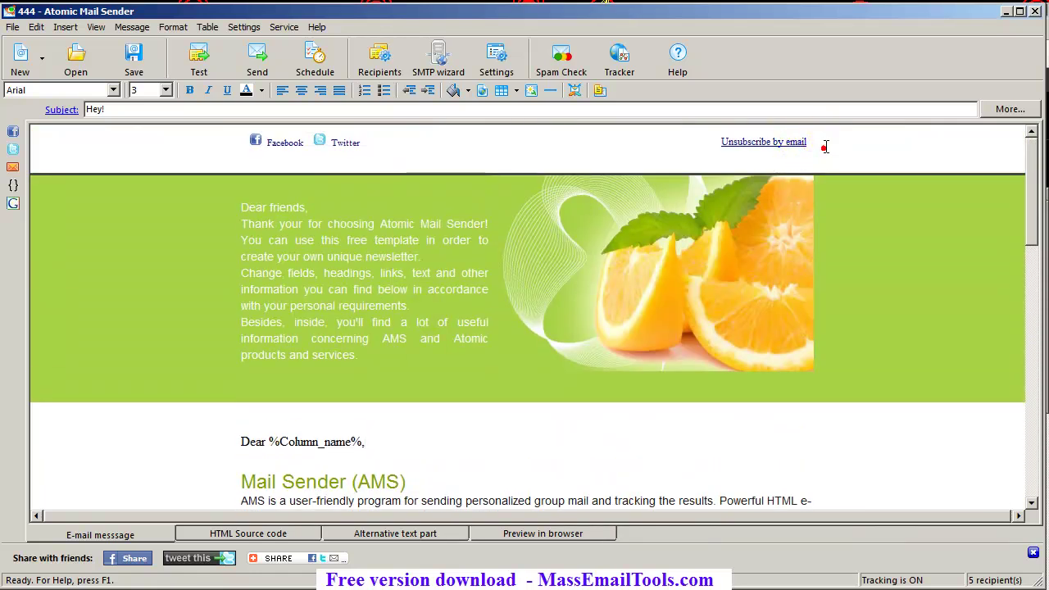
Bring up the Recipients List window with Ctrl+R
left_click(152, 109)
left_click(472, 441)
key("ctrl+r")
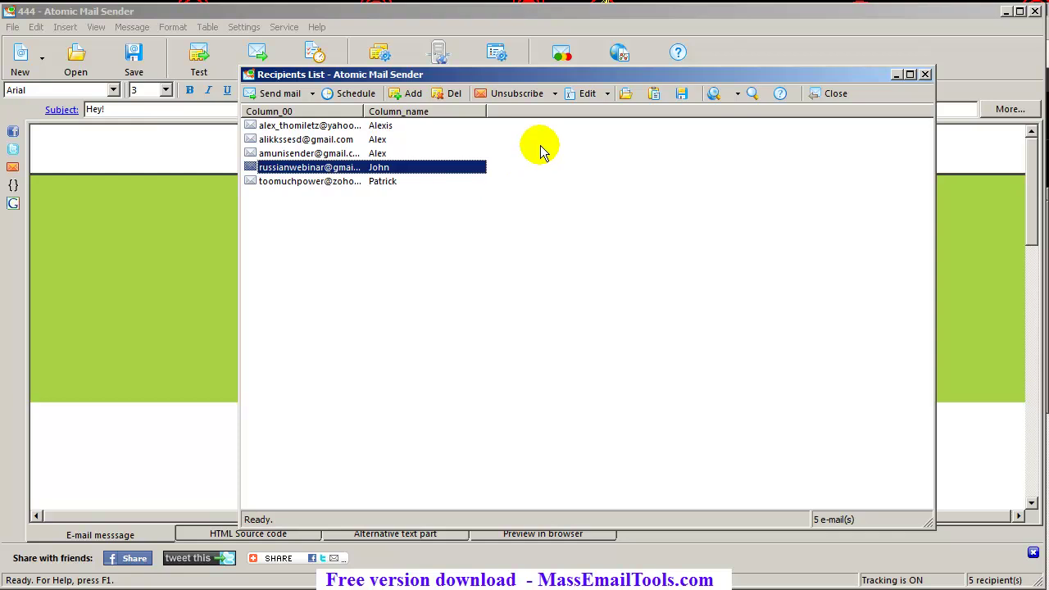
Launch the Unsubscribe wizard with 'Check the mailbox' selected and focus the POP3 server field
left_click(555, 94)
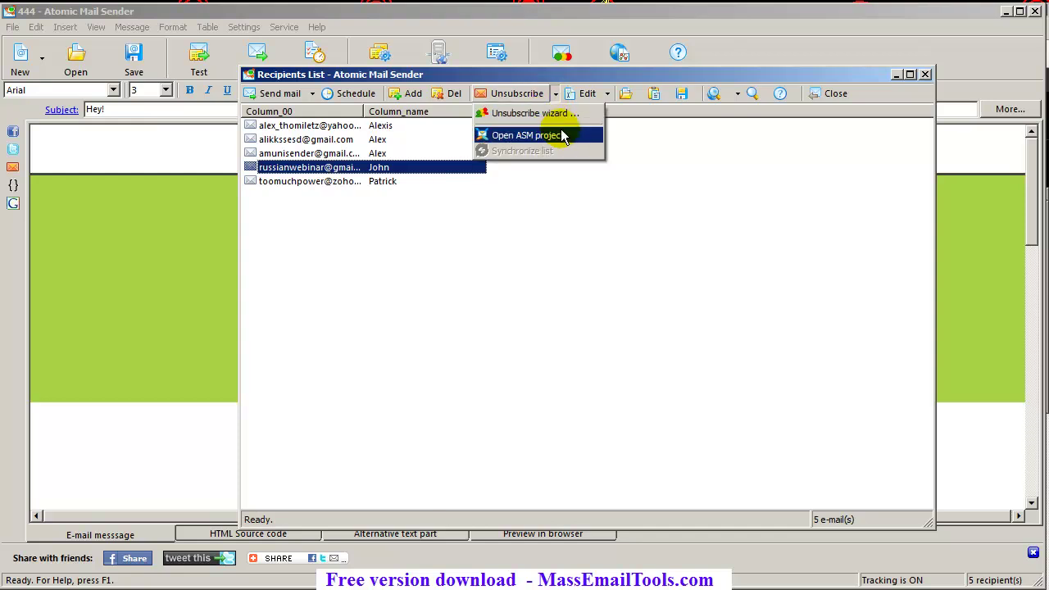
left_click(581, 121)
left_click(526, 291)
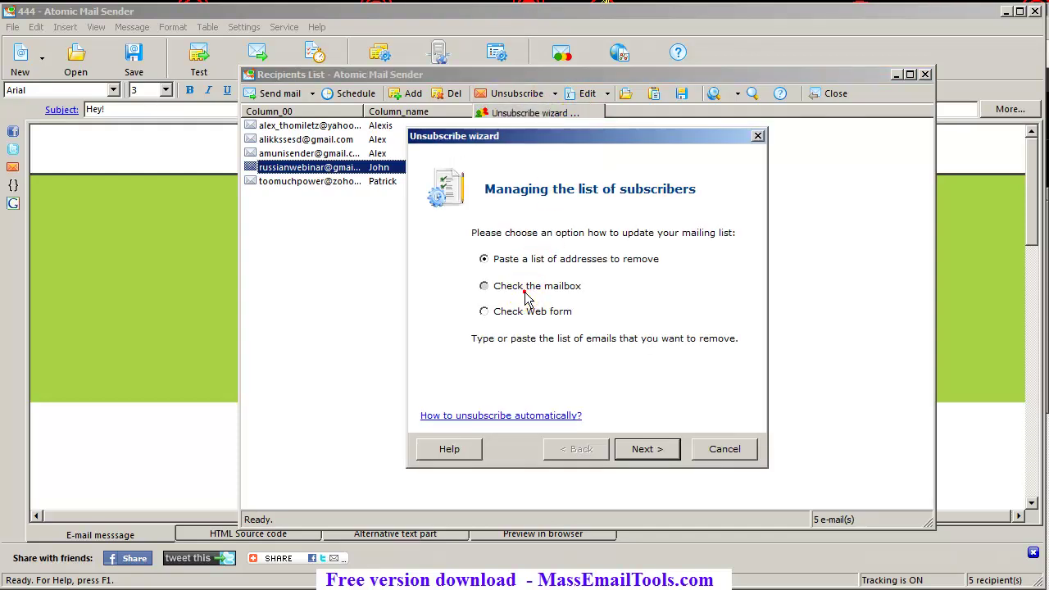
left_click(656, 451)
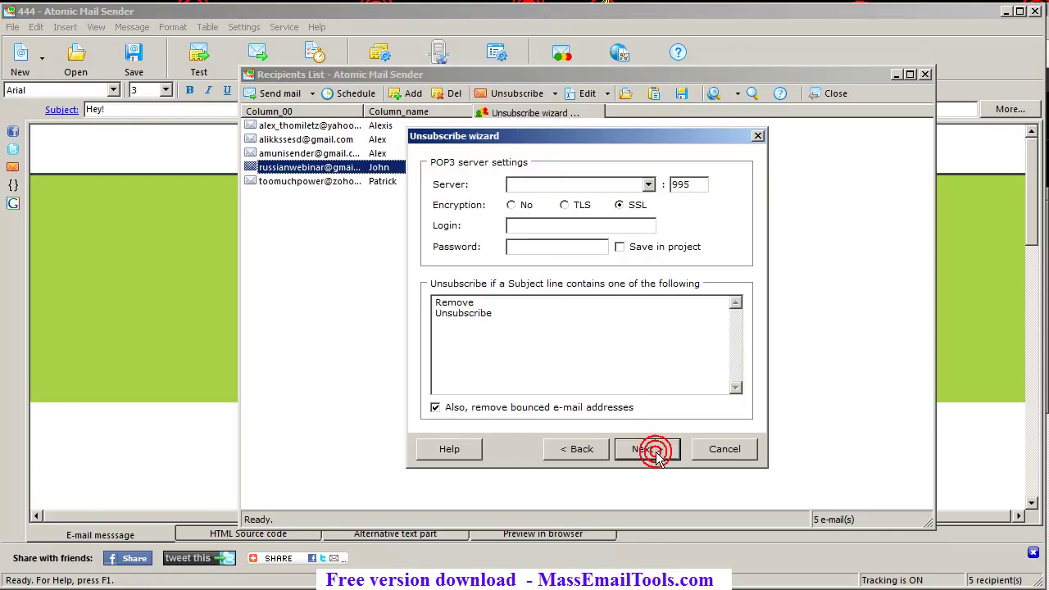
left_click(548, 185)
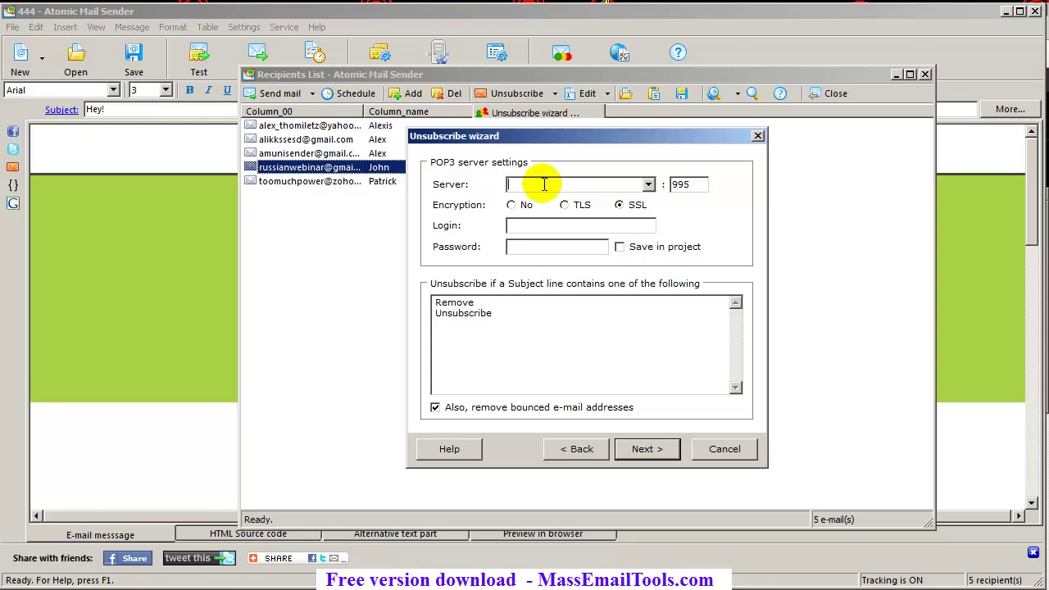
Enter pop.gmail.com as the POP3 server, plus the mailbox login and password
type("pop.gma")
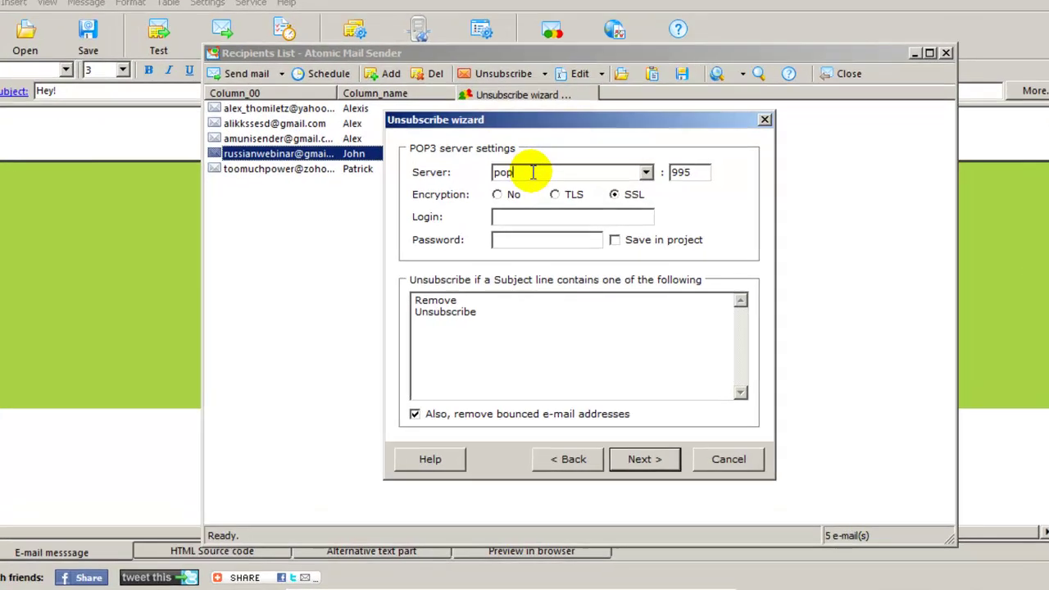
type("il.com`")
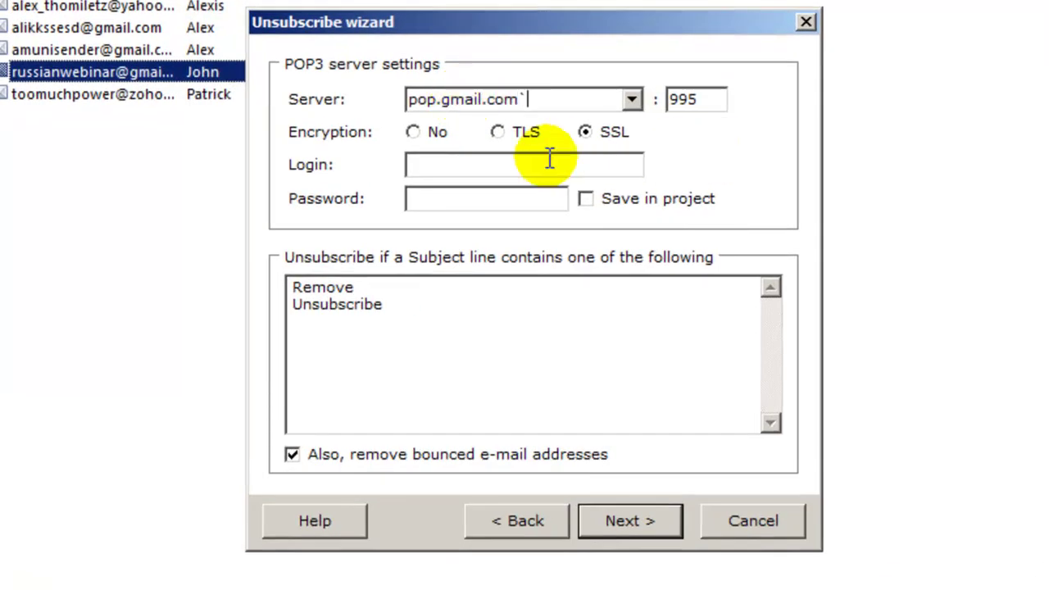
left_click(512, 159)
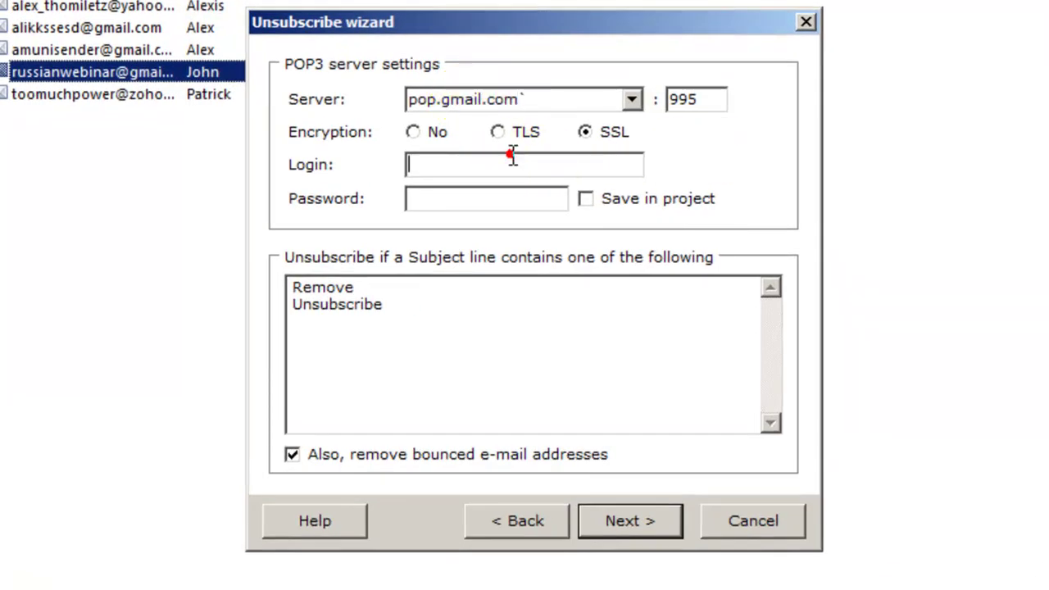
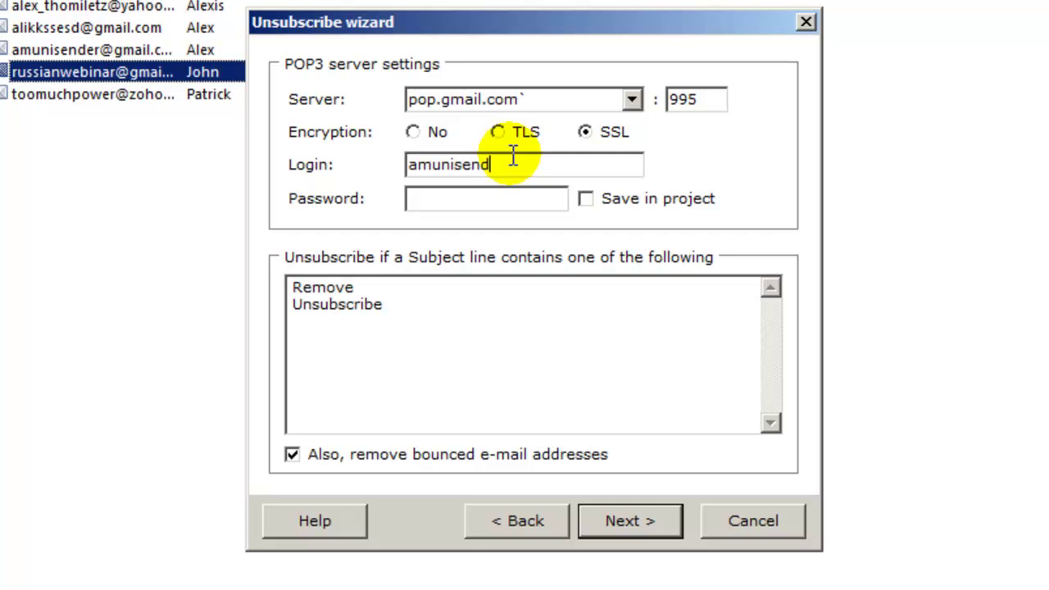
key("Tab")
type("************")
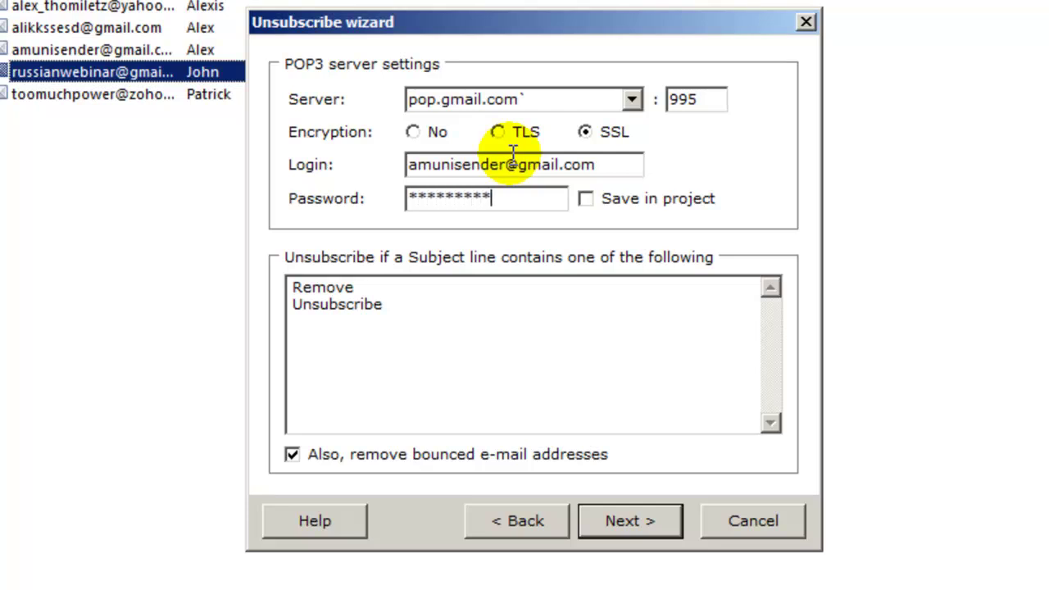
Add 'failure' as a new subject keyword line and try connecting to the mailbox
left_click(440, 303)
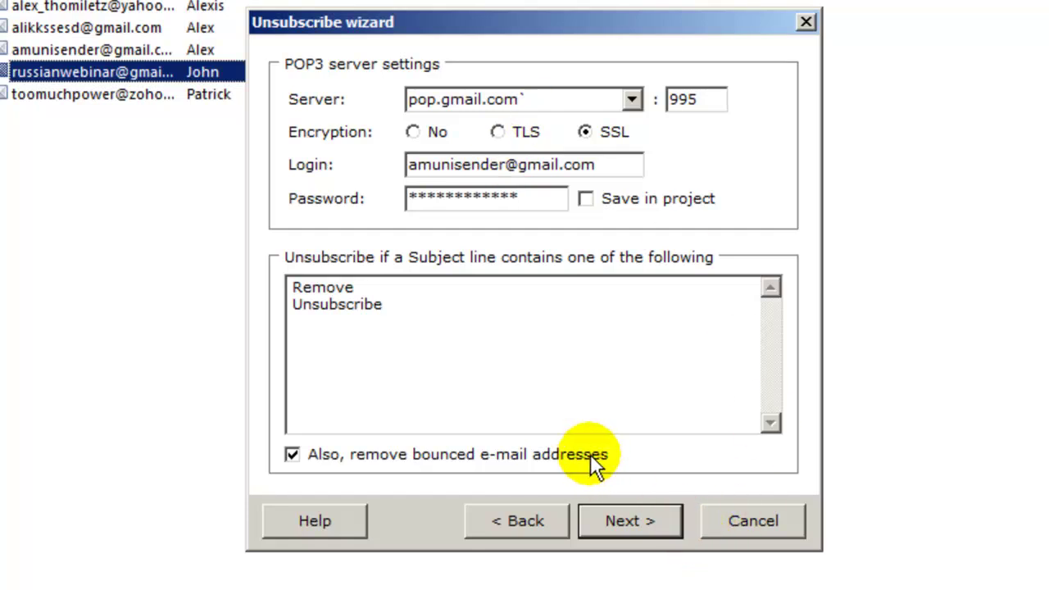
key("Return")
type("failer")
key("BackSpace")
key("BackSpace")
key("BackSpace")
key("BackSpace")
type("ilure")
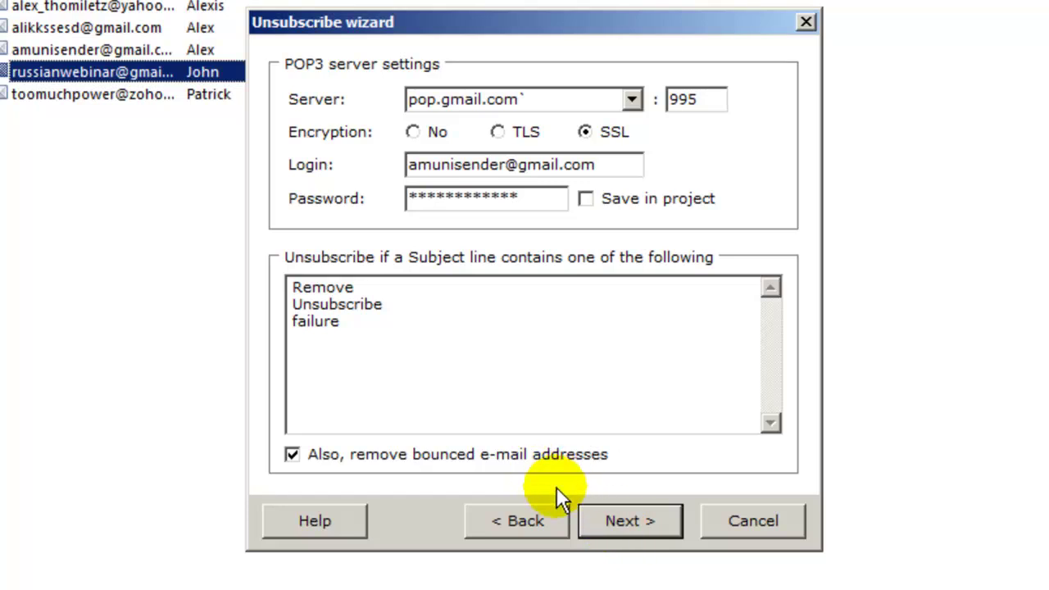
left_click(652, 527)
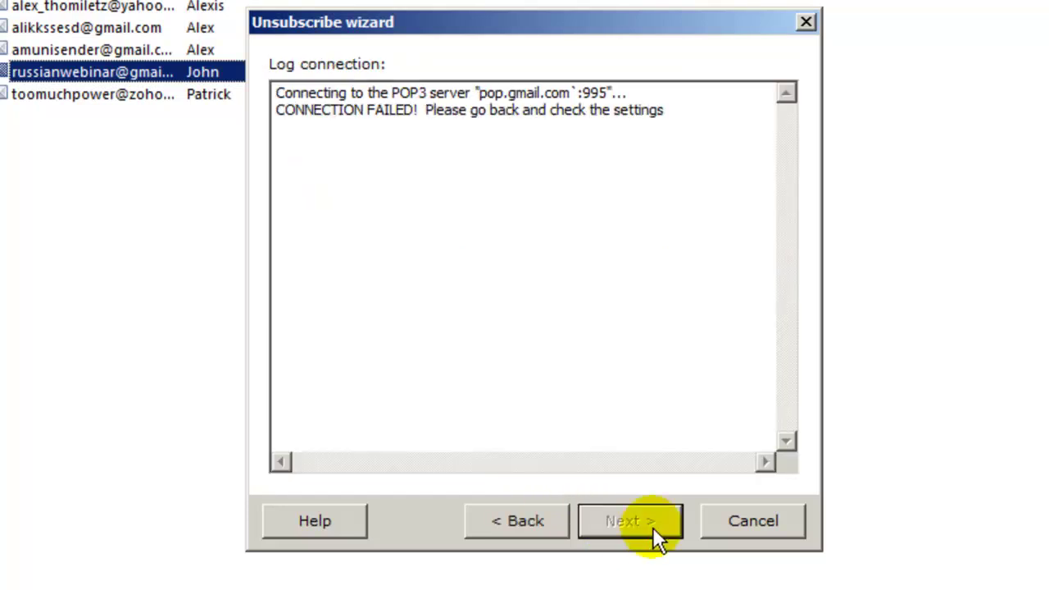
Remove the stray backtick from the server name, reconnect successfully, then cancel the wizard
left_click(513, 515)
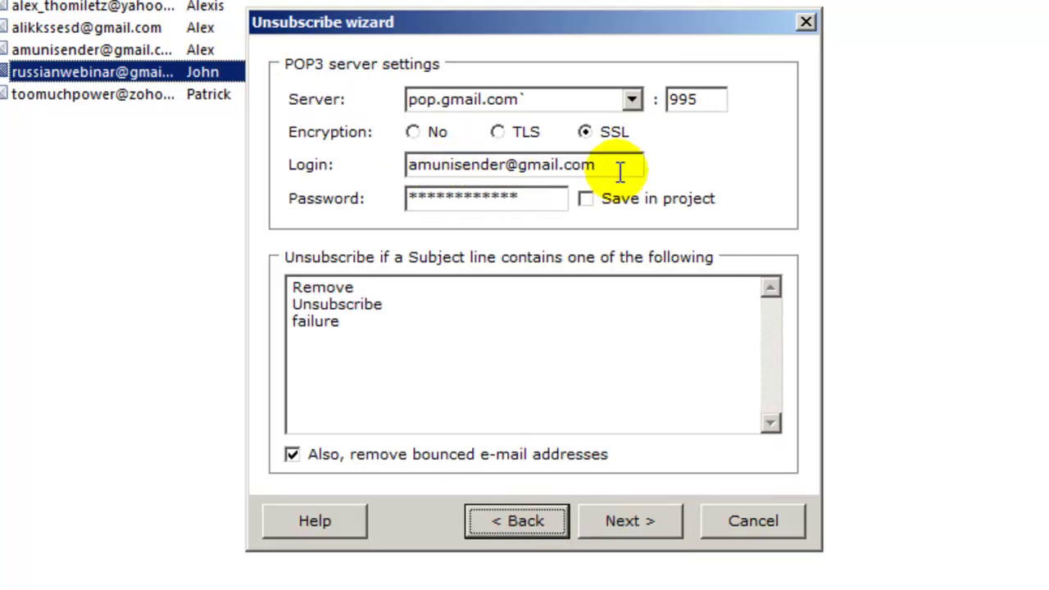
left_click(632, 99)
left_click(567, 99)
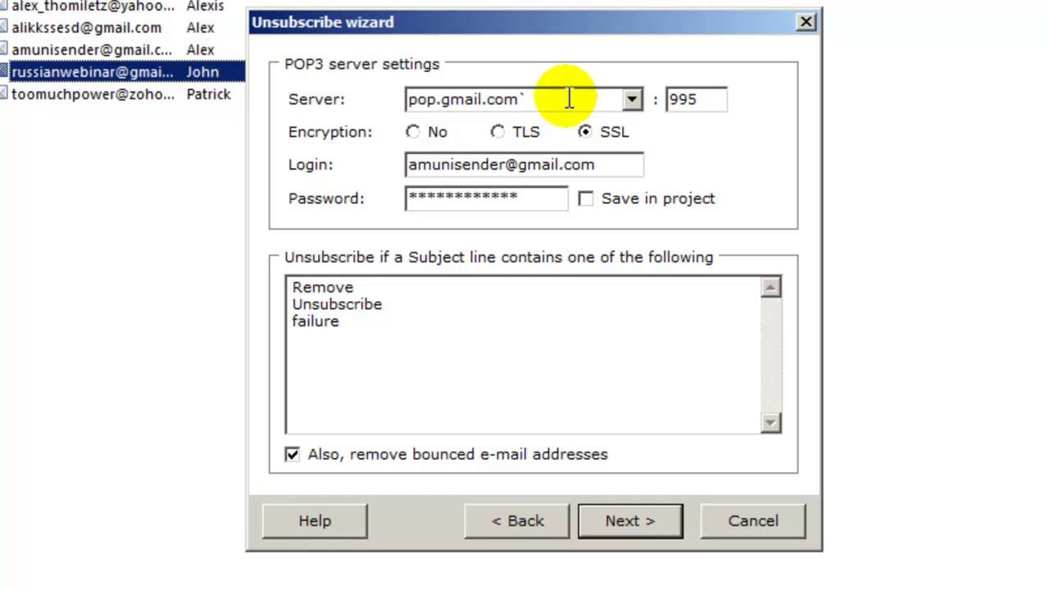
key("BackSpace")
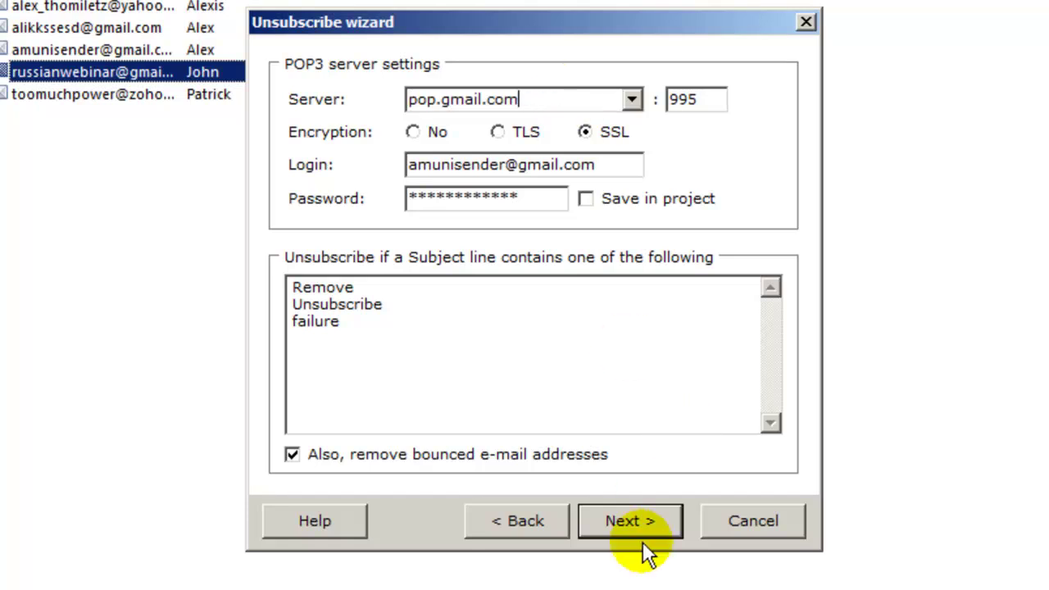
left_click(642, 530)
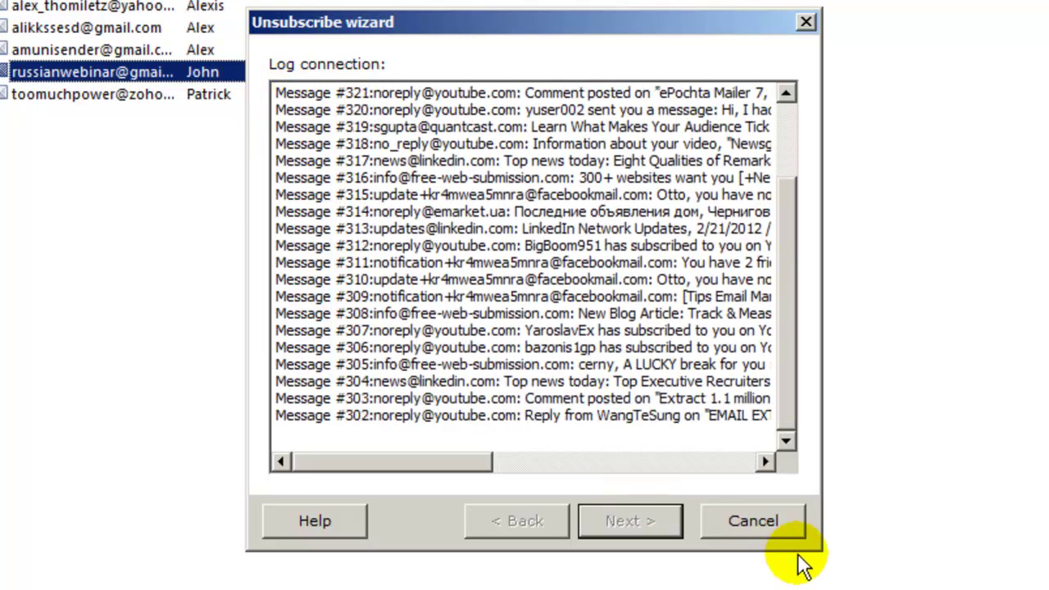
left_click(771, 521)
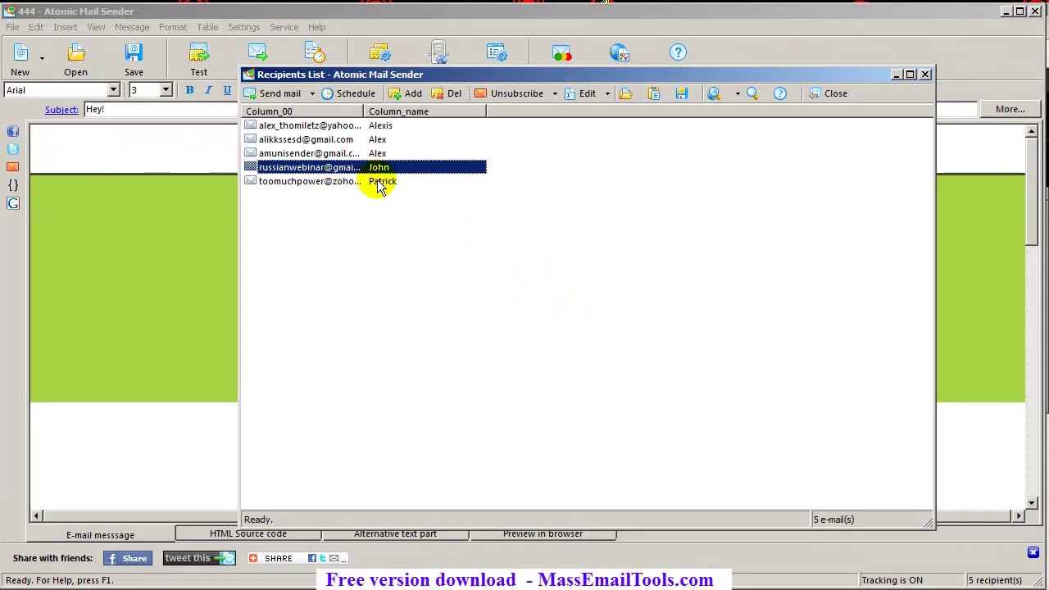
Save the five-address recipient list as ss.txt and bring the newsletter editor forward
left_click(314, 180)
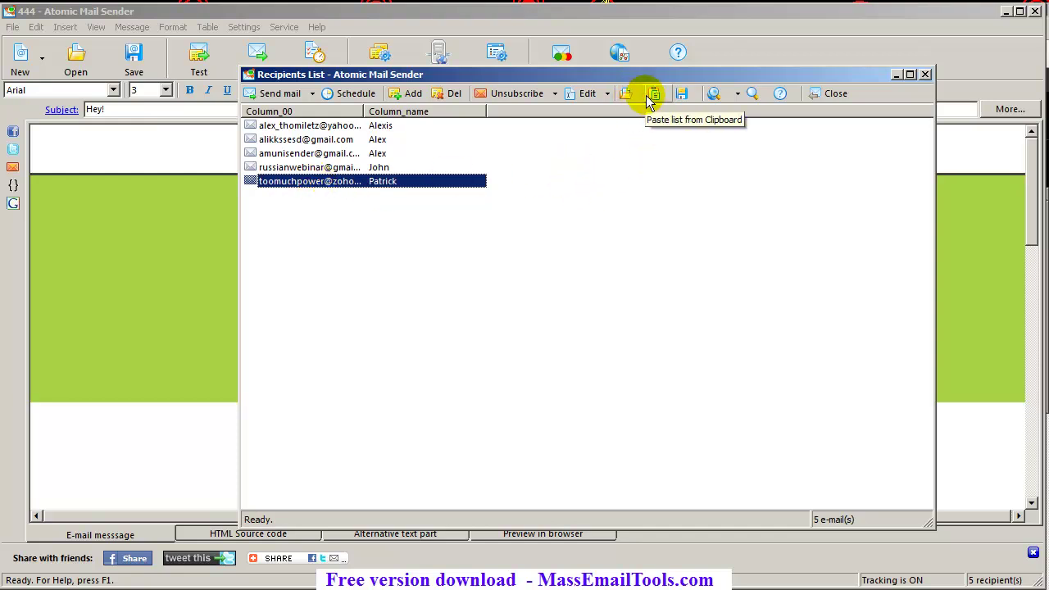
left_click(682, 94)
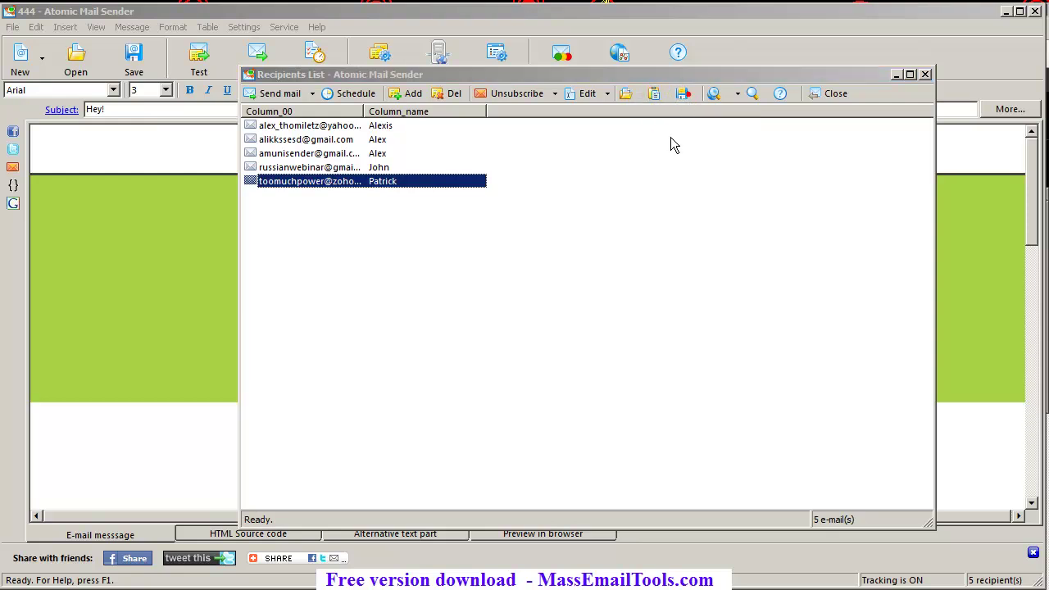
type("ss")
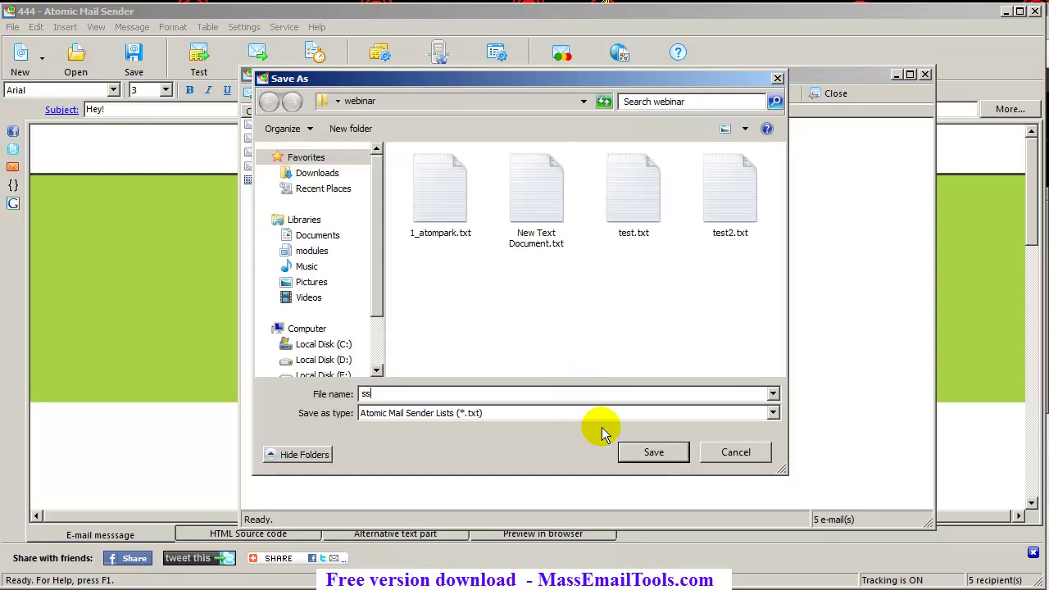
left_click(648, 452)
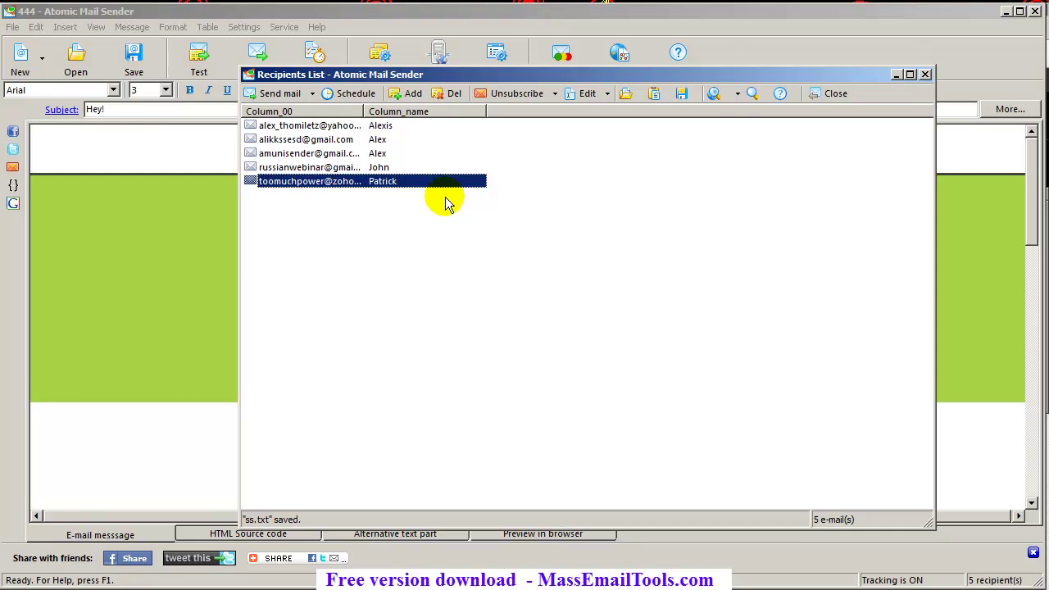
left_click(372, 166)
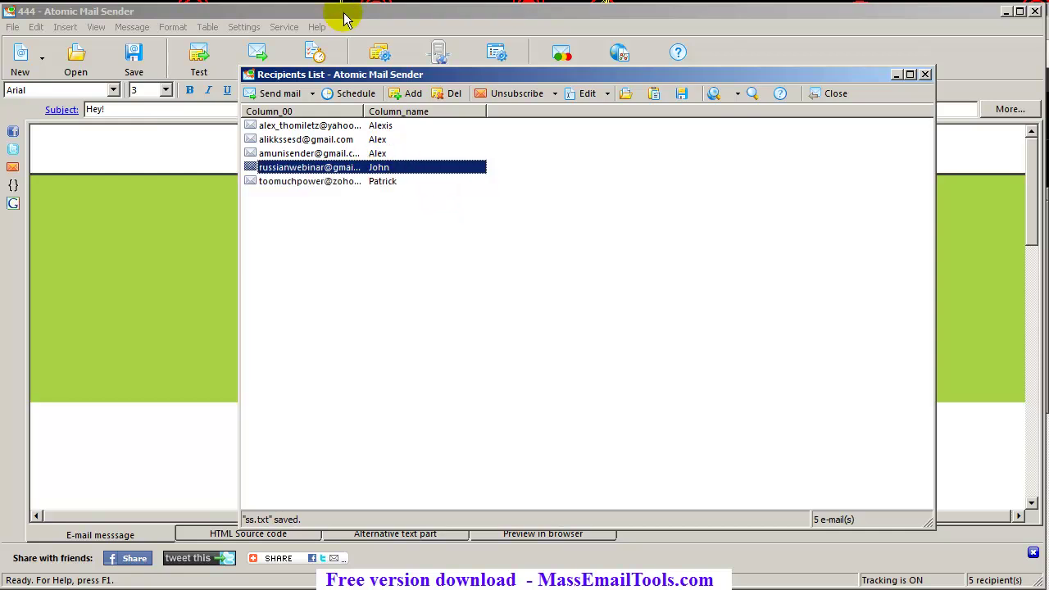
left_click(254, 18)
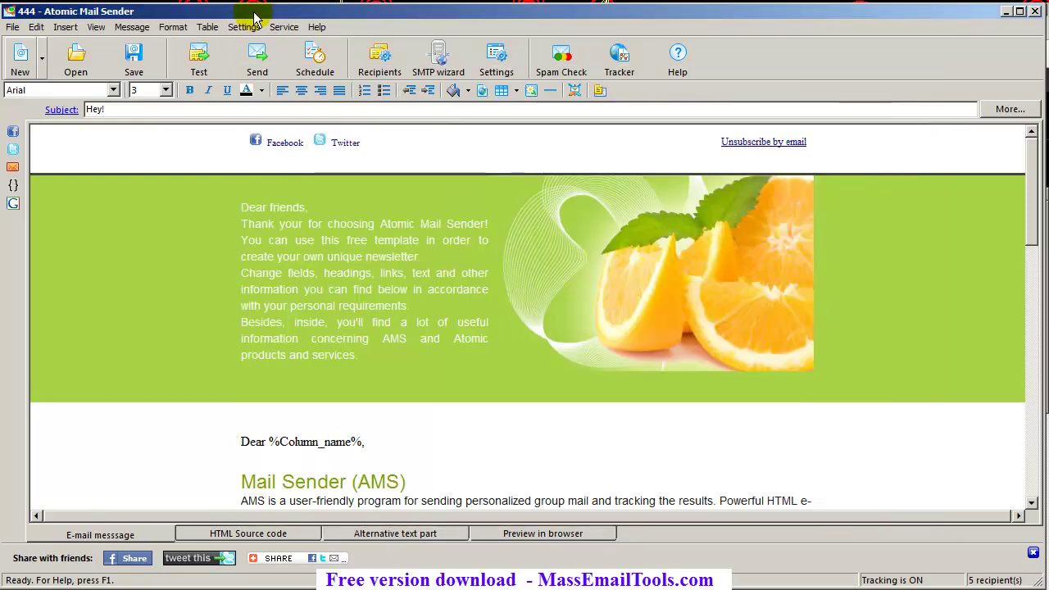
Start delivery in the Send Mail Monitor, approve the large-message prompt, and dismiss the completion notice
left_click(259, 59)
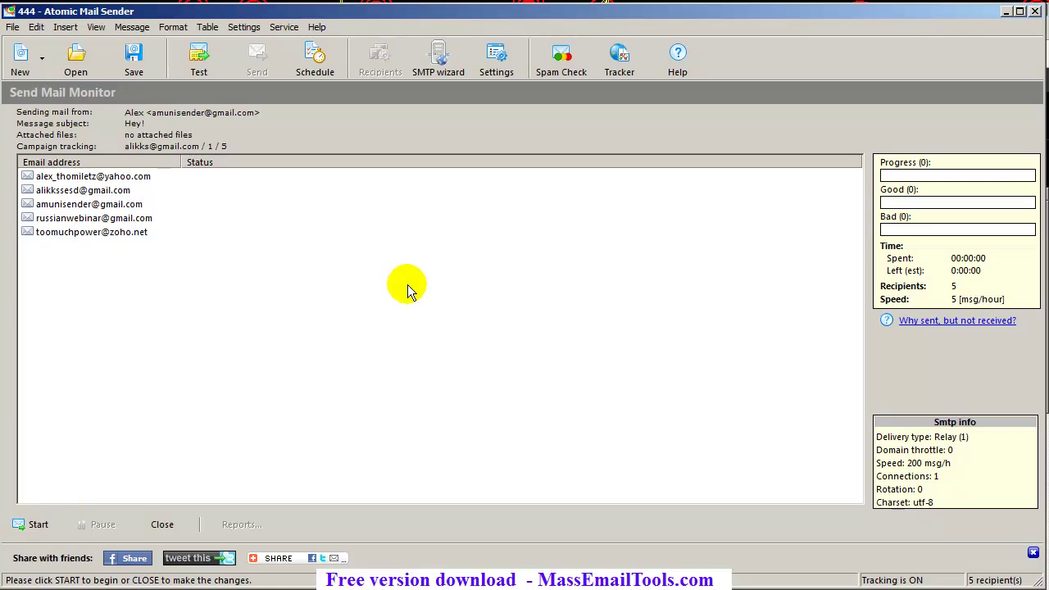
left_click(51, 523)
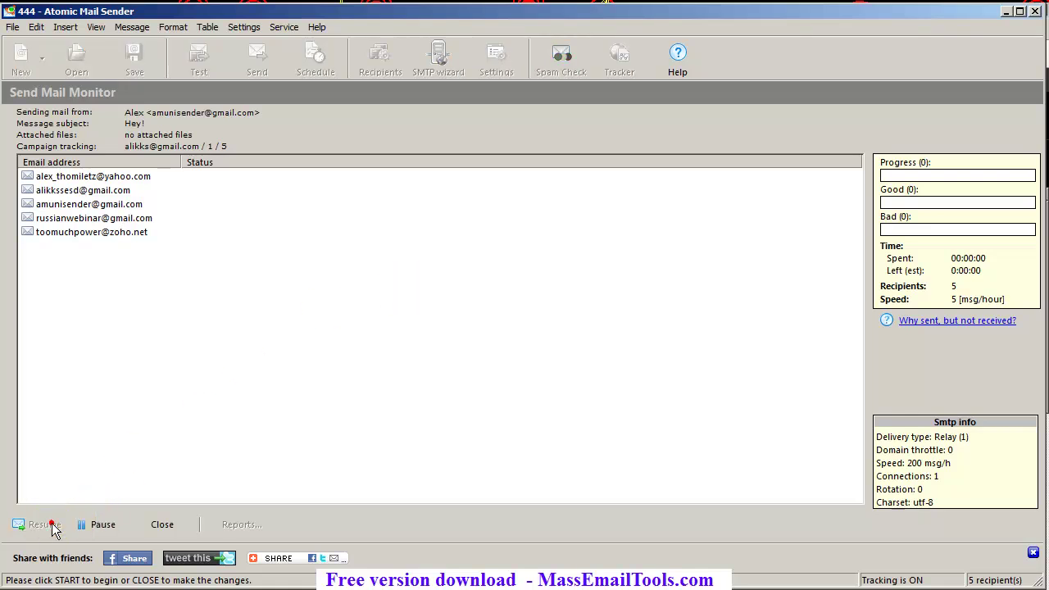
left_click(536, 491)
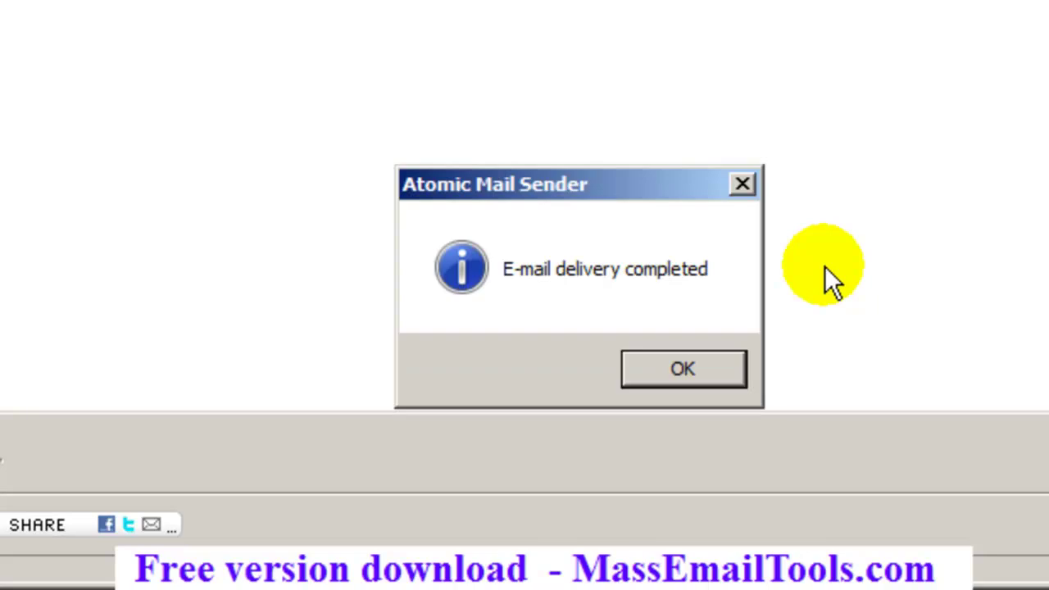
left_click(701, 375)
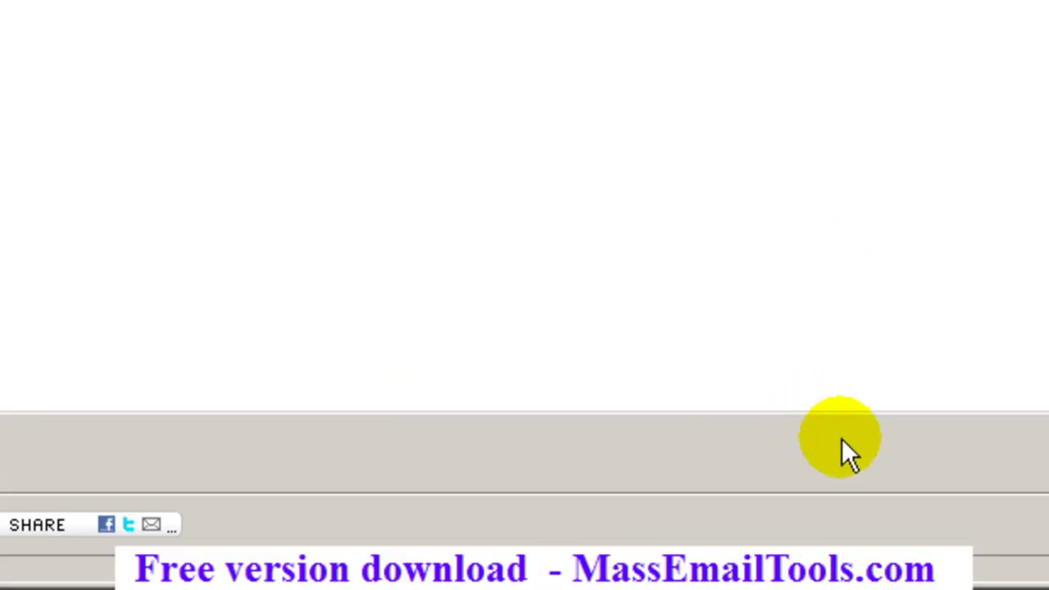